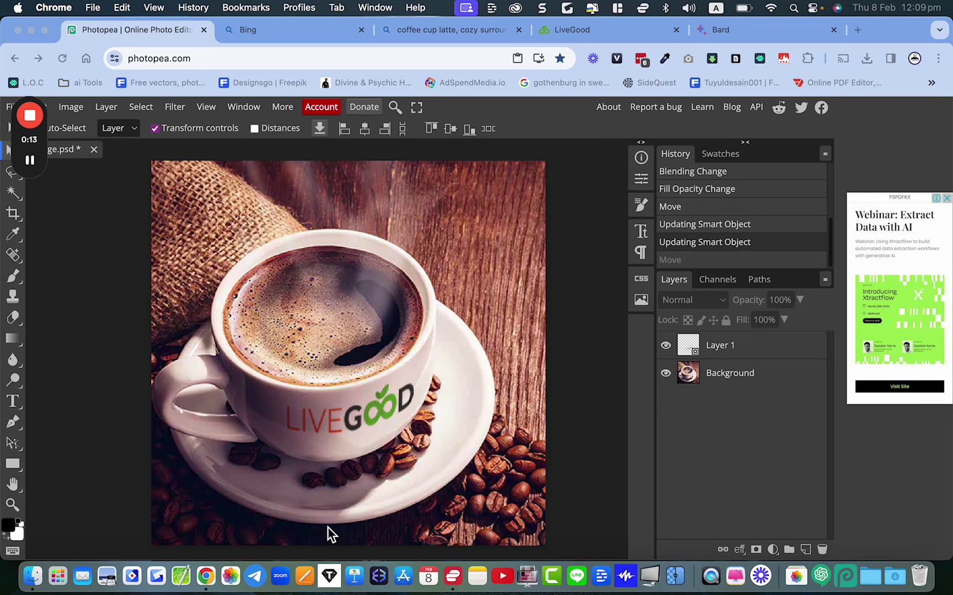
{"action": "scroll", "coordinate": [305, 439], "scroll_direction": "down", "scroll_amount": 2}
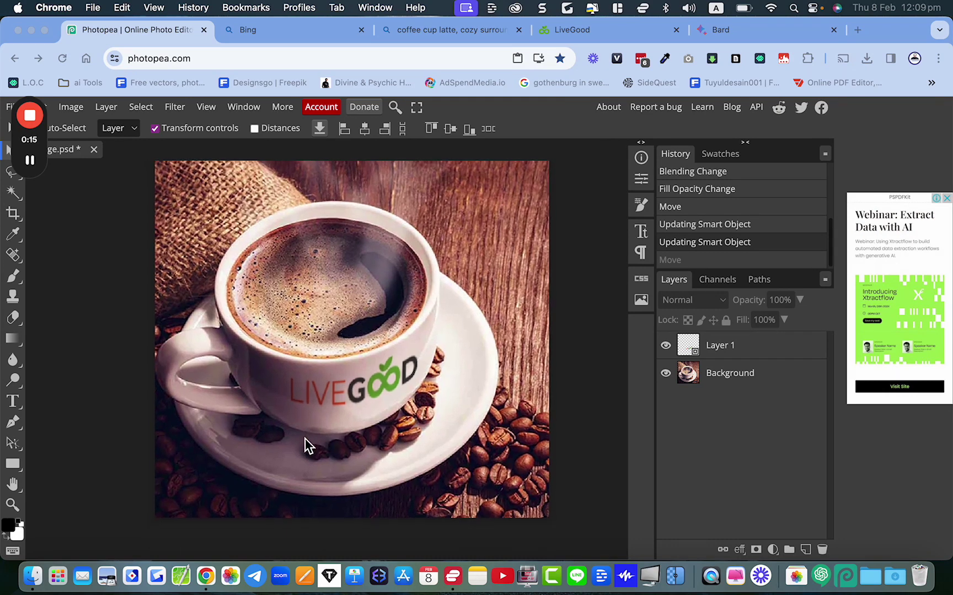
{"action": "scroll", "coordinate": [305, 438], "scroll_direction": "up", "scroll_amount": 1}
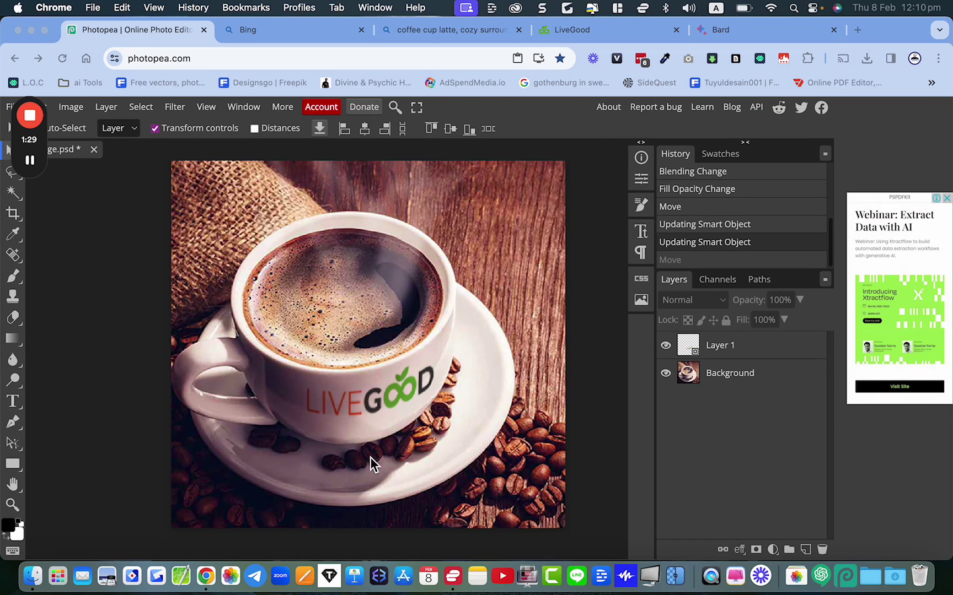
{"action": "left_click", "coordinate": [379, 409]}
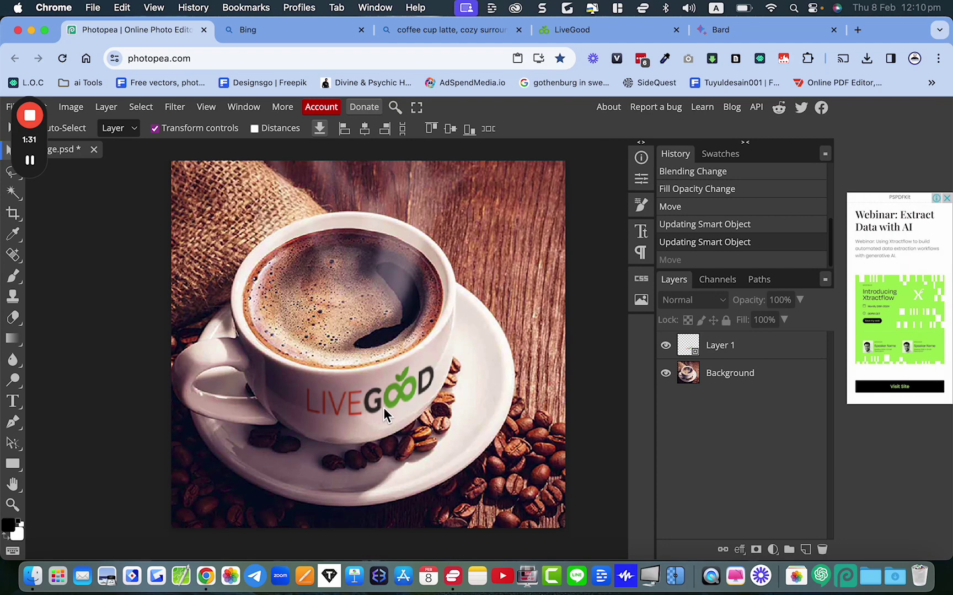
{"action": "left_click", "coordinate": [381, 407]}
{"action": "left_click_drag", "start_coordinate": [381, 407], "coordinate": [506, 349]}
{"action": "key", "text": "ctrl+z"}
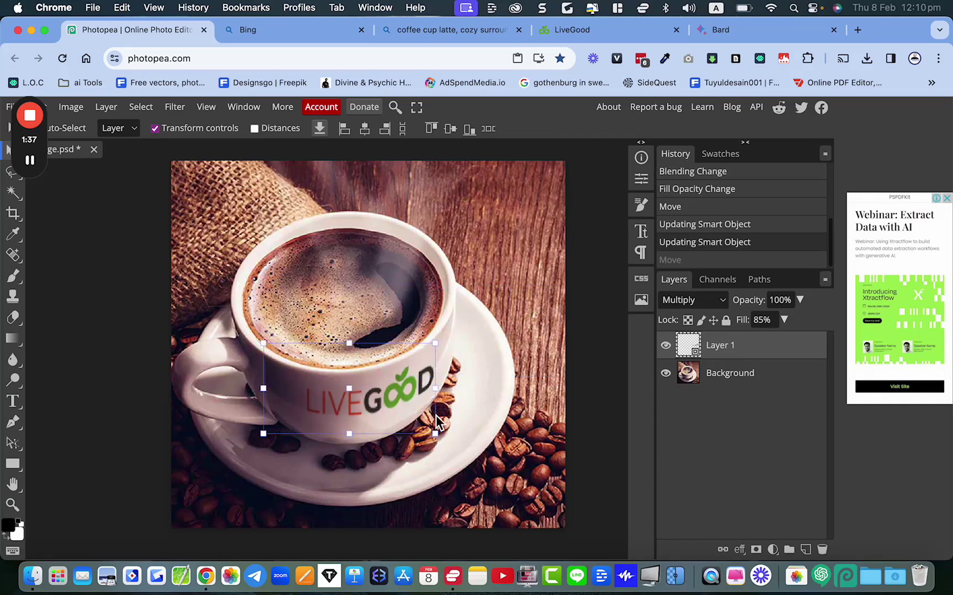
{"action": "left_click", "coordinate": [506, 358]}
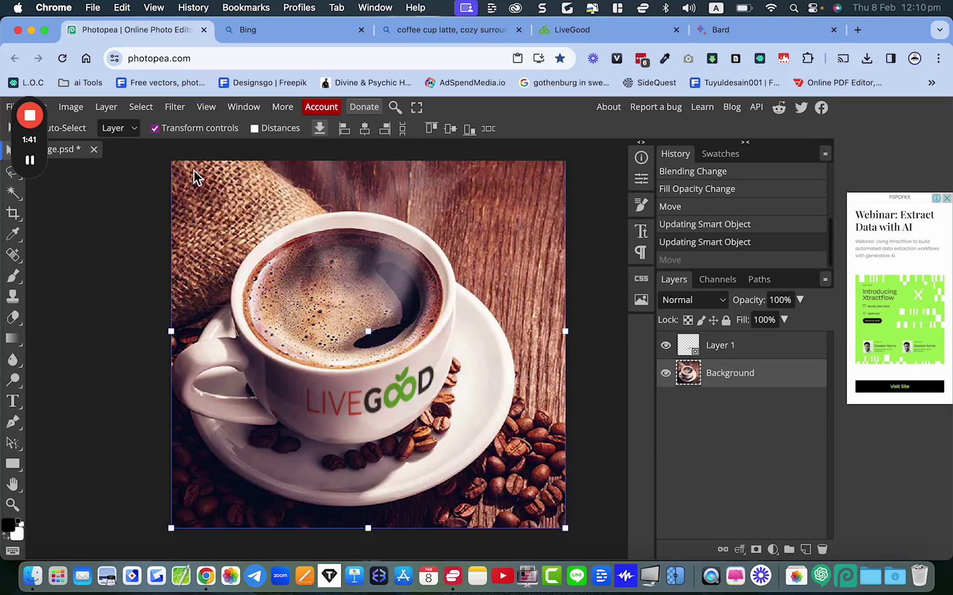
{"action": "left_click", "coordinate": [148, 62]}
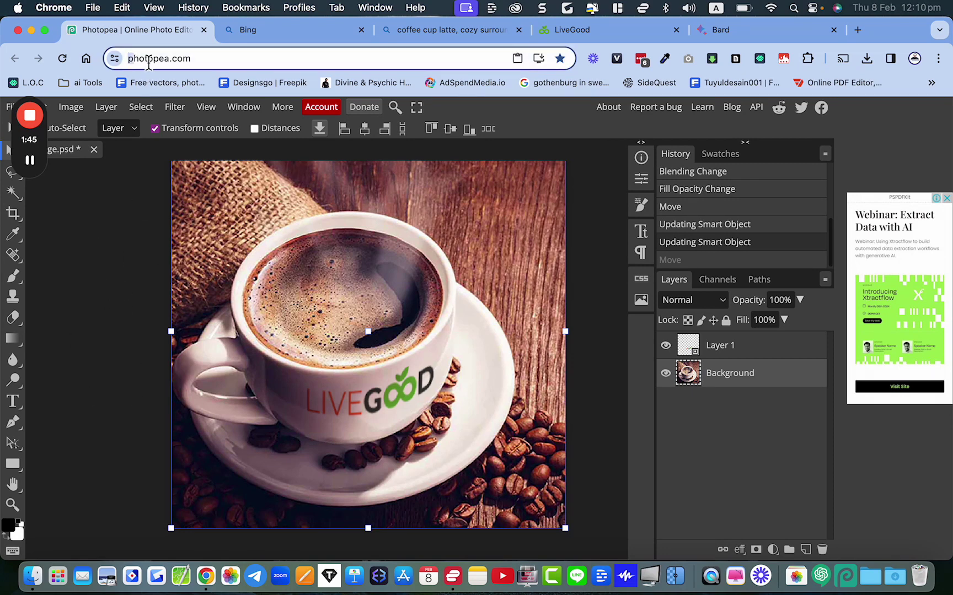
{"action": "left_click_drag", "start_coordinate": [148, 65], "coordinate": [223, 65]}
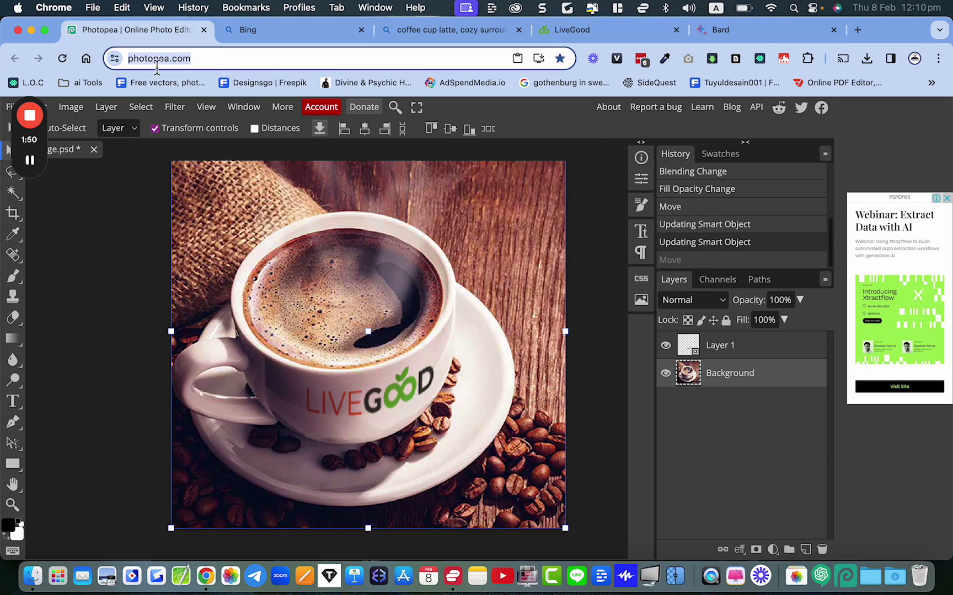
{"action": "left_click", "coordinate": [109, 291]}
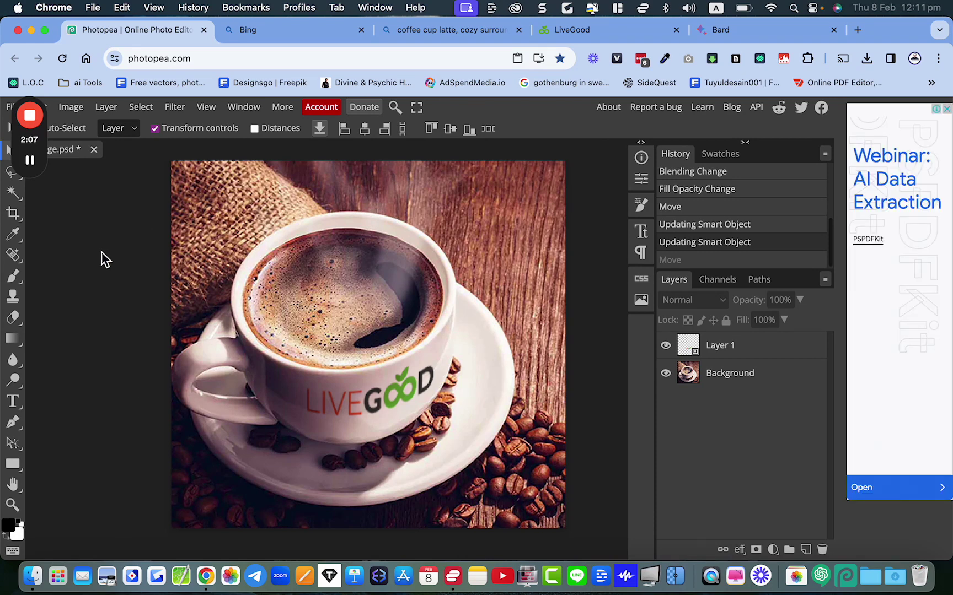
- Go to Bing, switch to its Images section and open the Image Creator
{"action": "left_click", "coordinate": [292, 29]}
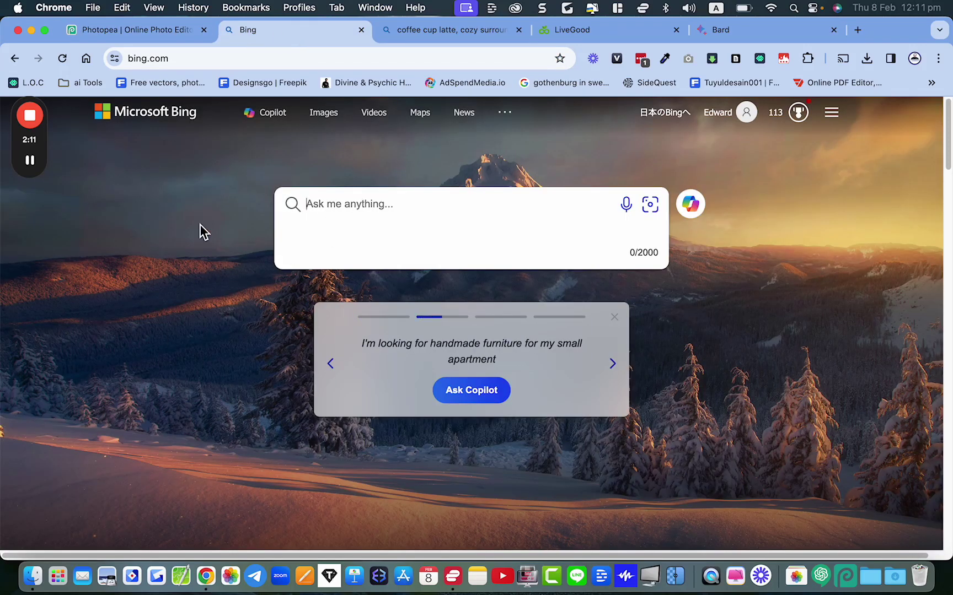
{"action": "left_click", "coordinate": [132, 59]}
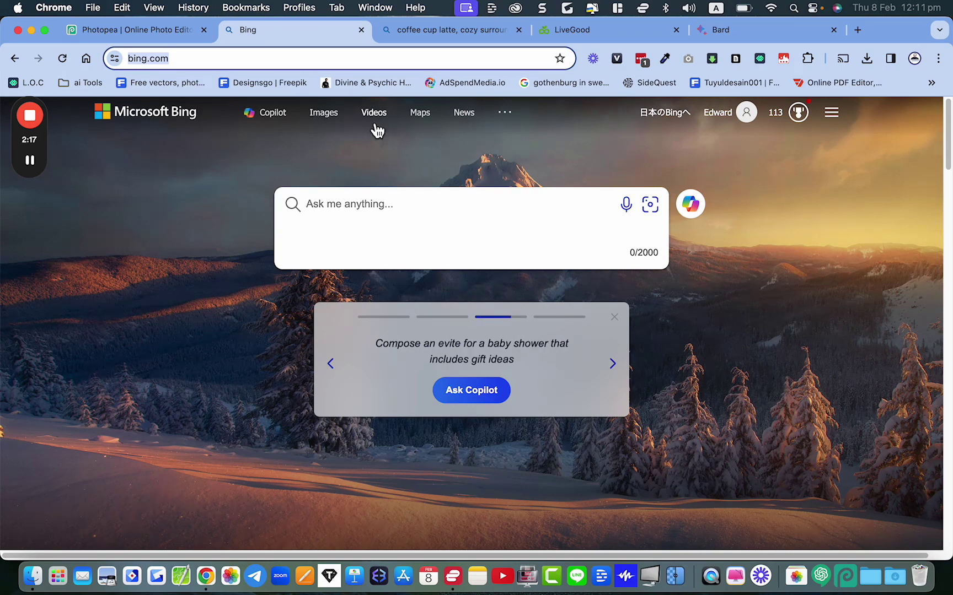
{"action": "left_click", "coordinate": [323, 113]}
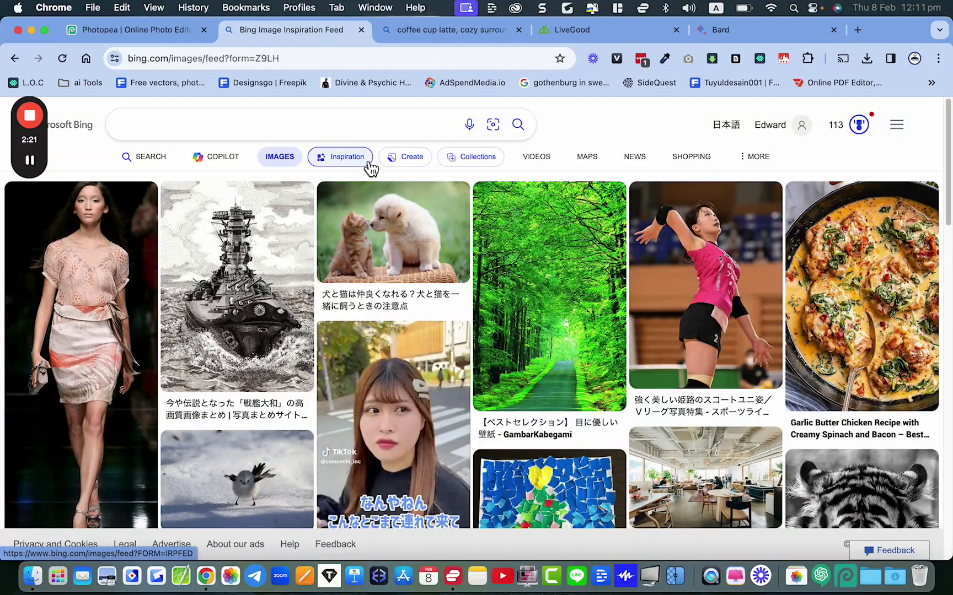
{"action": "left_click", "coordinate": [411, 157]}
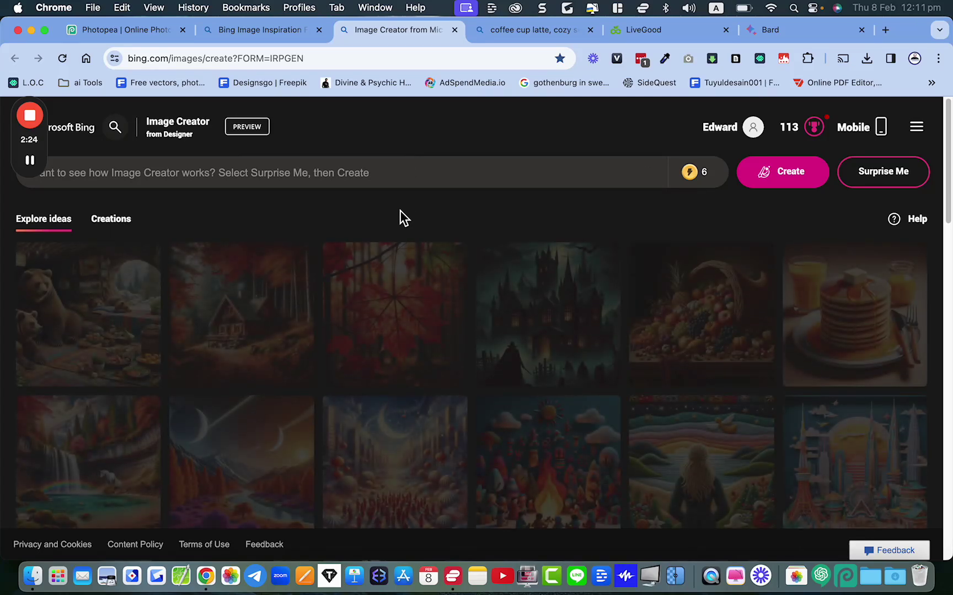
{"action": "left_click", "coordinate": [61, 180]}
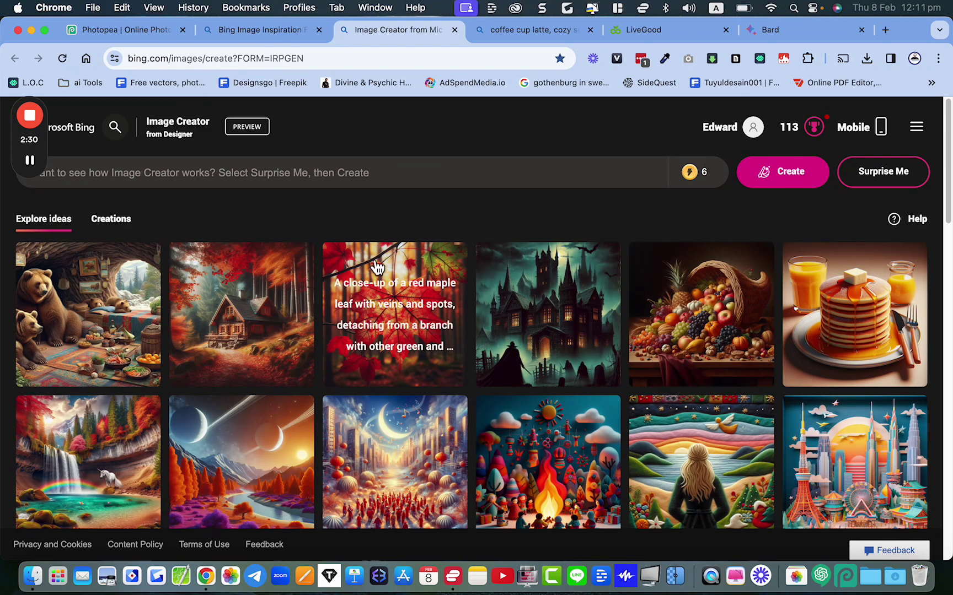
{"action": "mouse_move", "coordinate": [691, 174]}
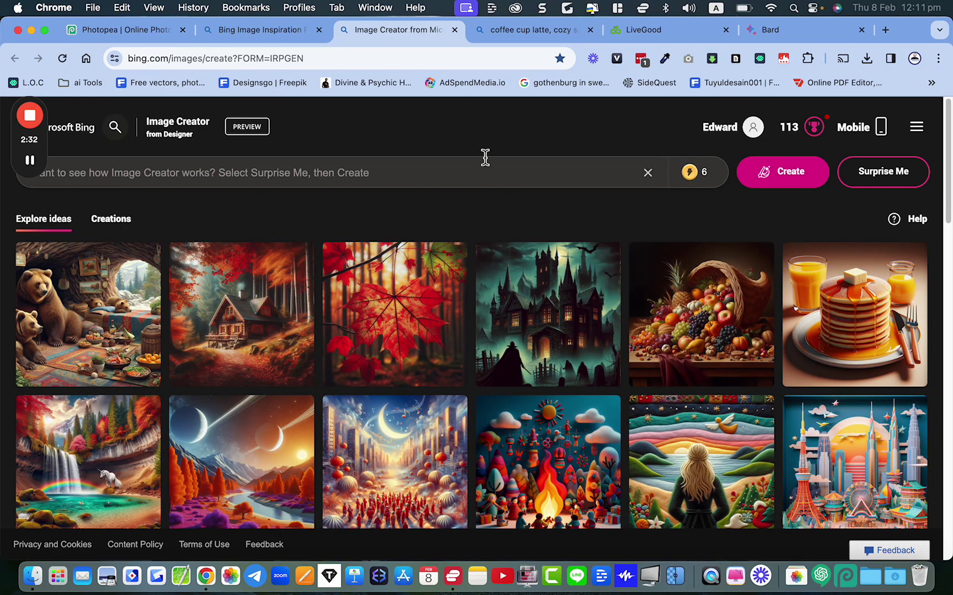
- Review the "coffee cup latte, cozy surroundings" prompt and its generated images, viewing the white cup beside the succulent pot enlarged
{"action": "left_click", "coordinate": [493, 37]}
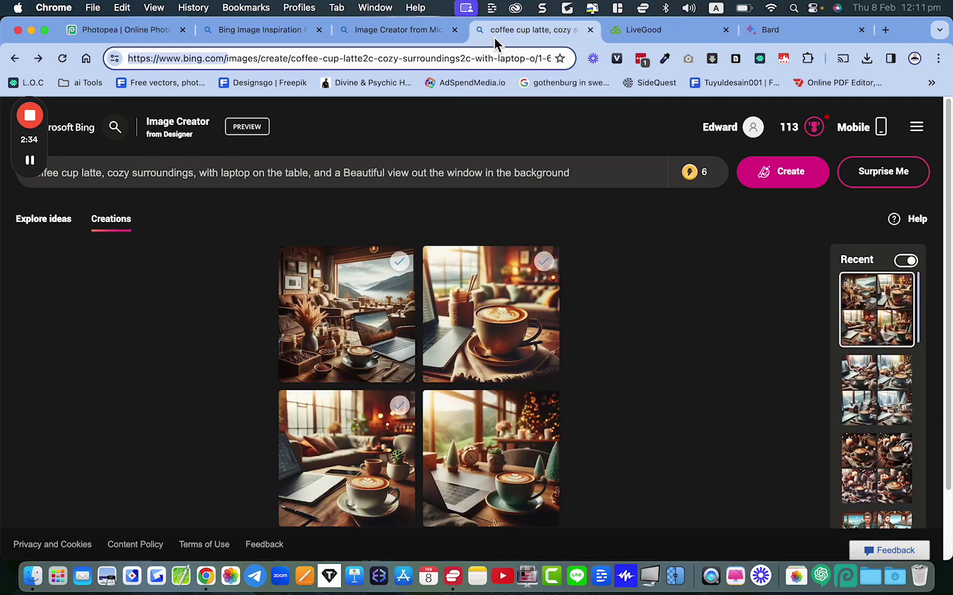
{"action": "mouse_move", "coordinate": [39, 162]}
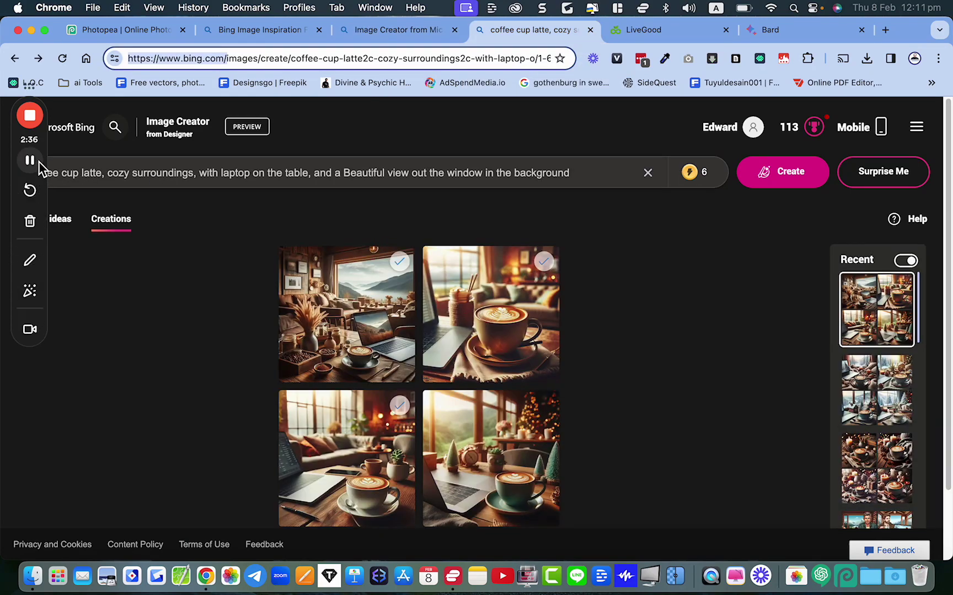
{"action": "left_click_drag", "start_coordinate": [45, 157], "coordinate": [47, 334]}
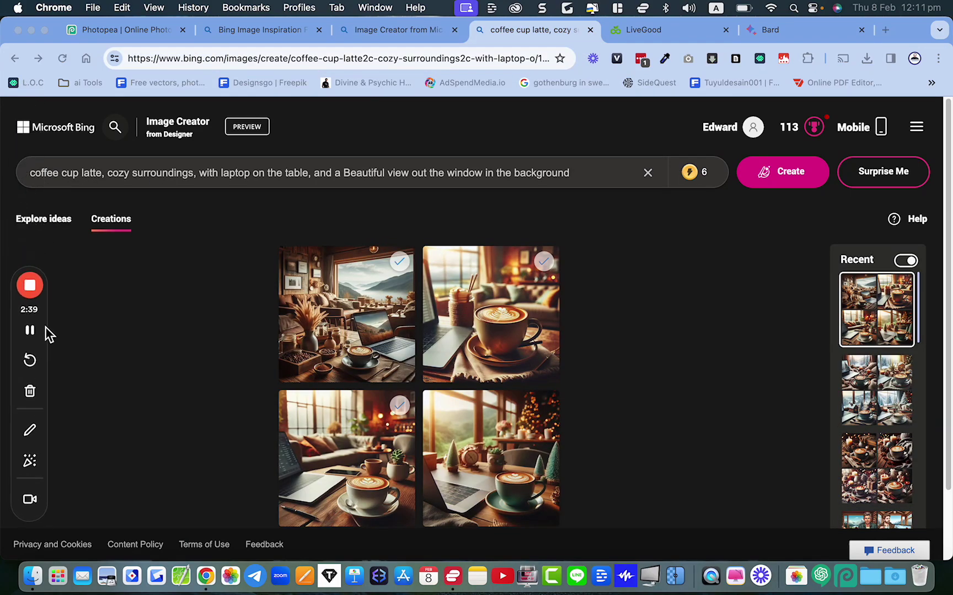
{"action": "left_click", "coordinate": [35, 176]}
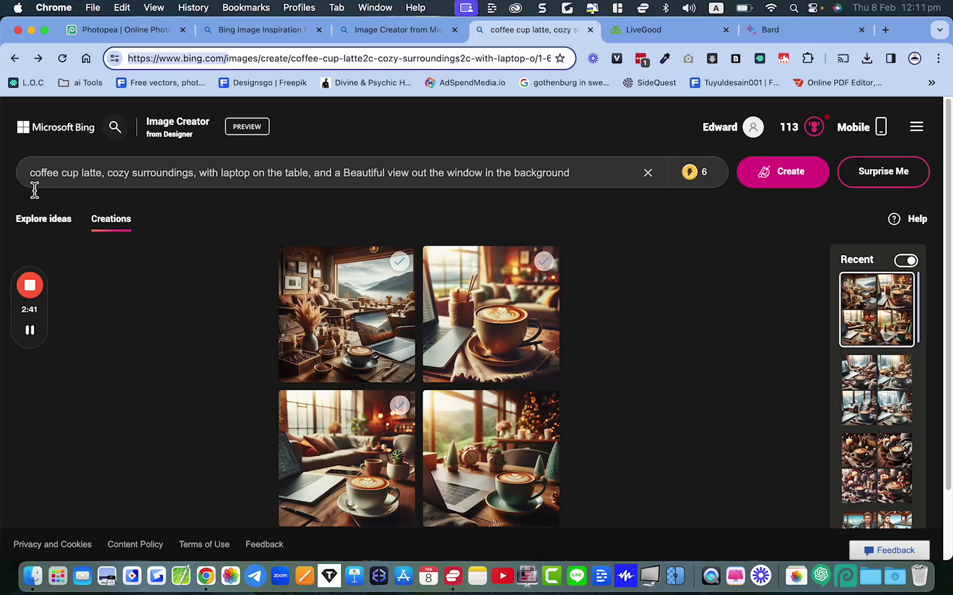
{"action": "left_click_drag", "start_coordinate": [31, 177], "coordinate": [580, 182]}
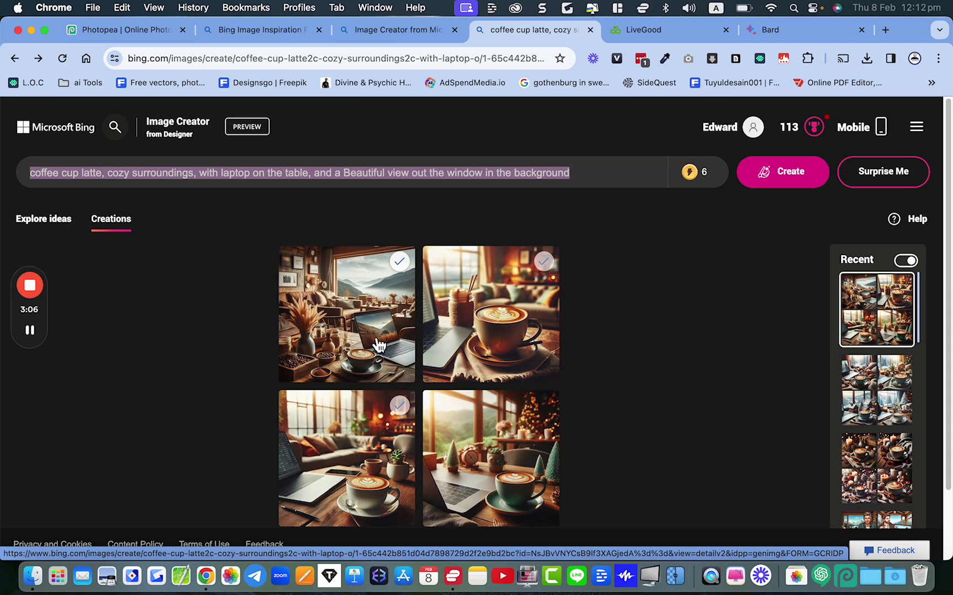
{"action": "left_click", "coordinate": [314, 176]}
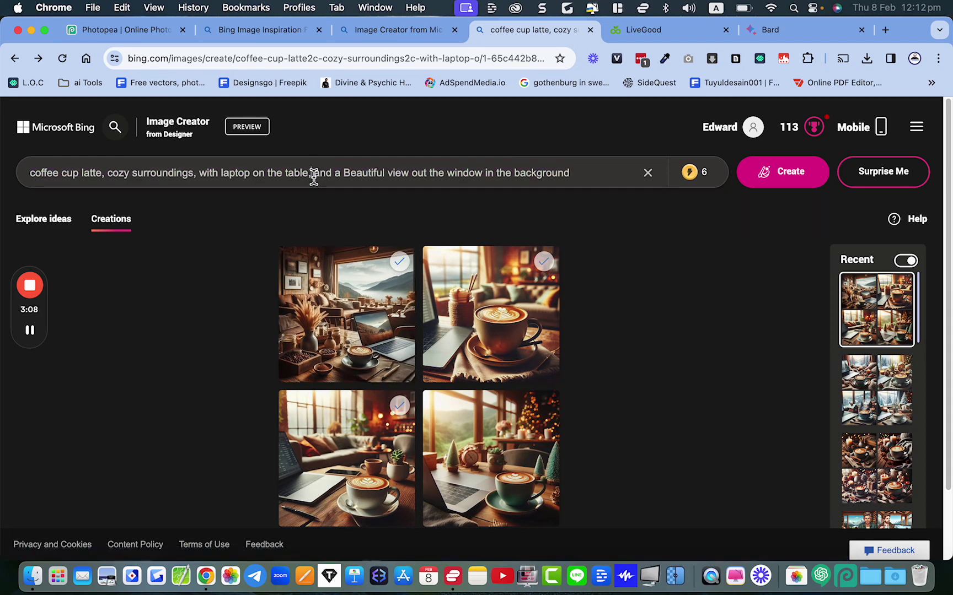
{"action": "left_click_drag", "start_coordinate": [313, 176], "coordinate": [563, 180]}
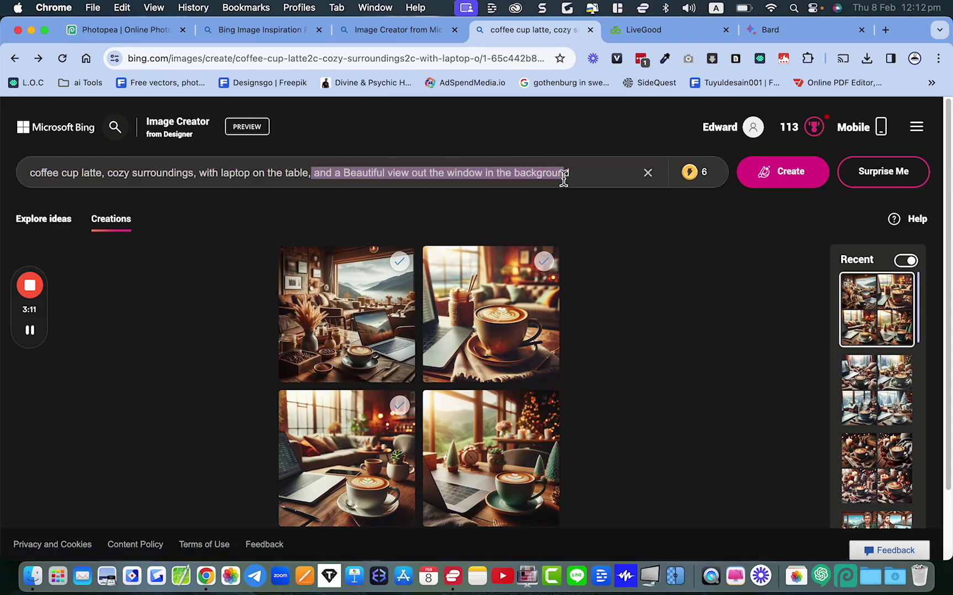
{"action": "left_click", "coordinate": [578, 179]}
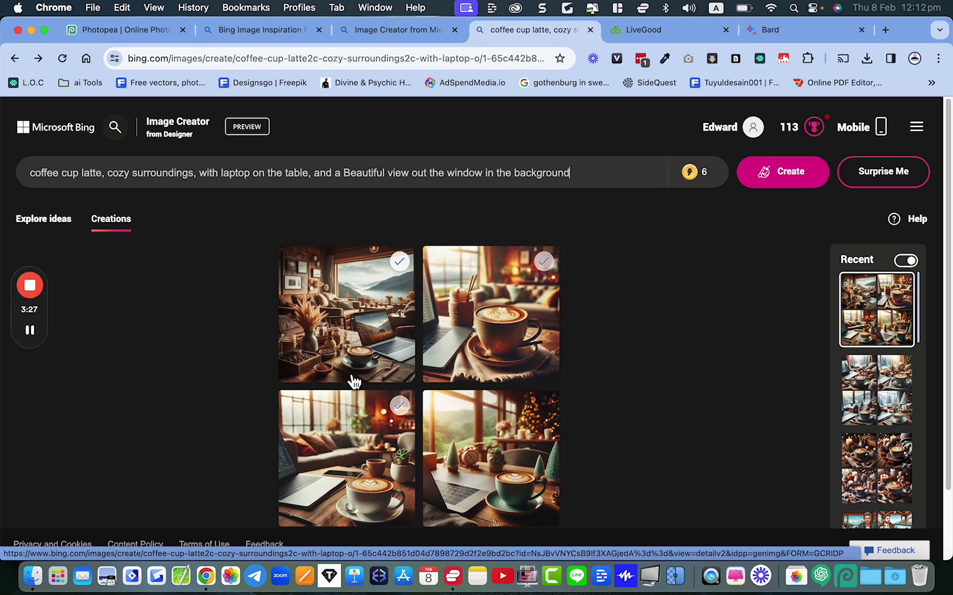
{"action": "scroll", "coordinate": [389, 475], "scroll_direction": "down", "scroll_amount": 1}
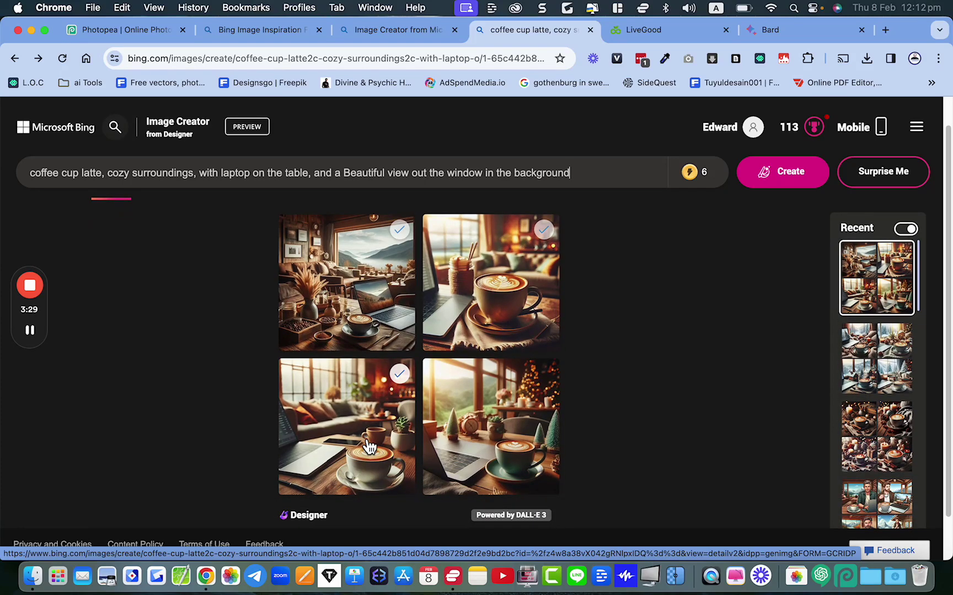
{"action": "left_click", "coordinate": [364, 438]}
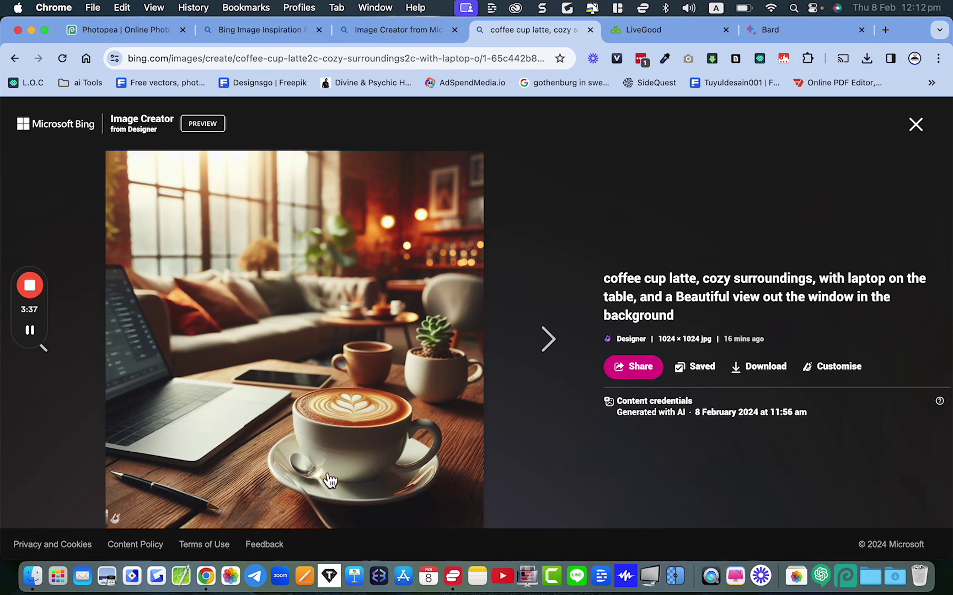
{"action": "left_click", "coordinate": [915, 125]}
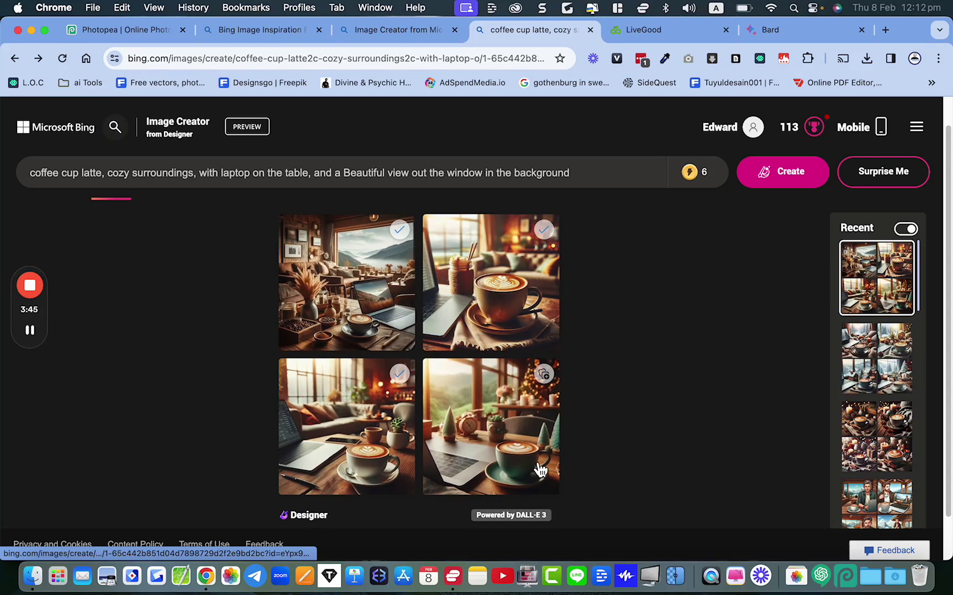
- Open the generated picture of the white latte cup beside the succulent pot and copy the image
{"action": "left_click", "coordinate": [379, 454]}
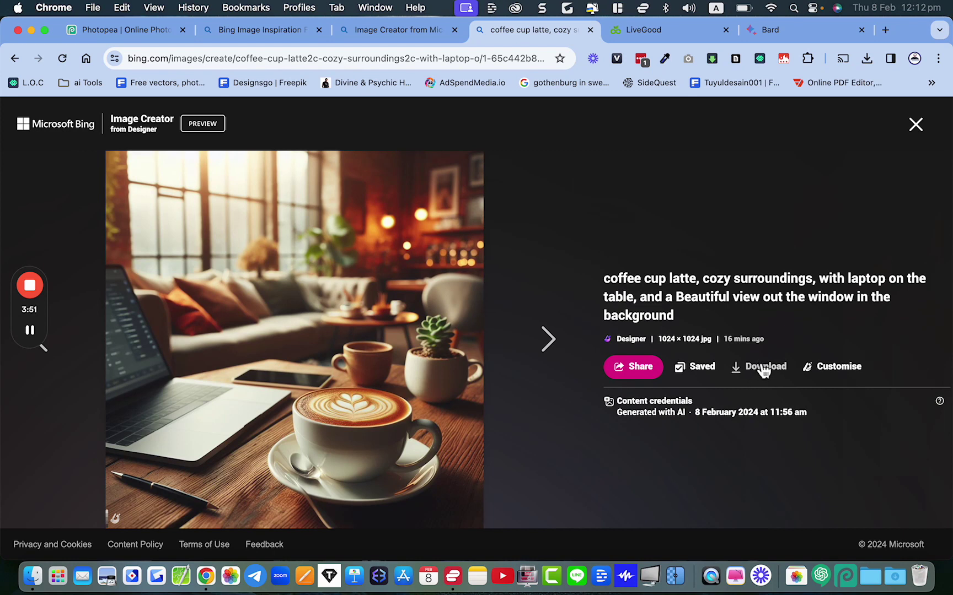
{"action": "right_click", "coordinate": [329, 301]}
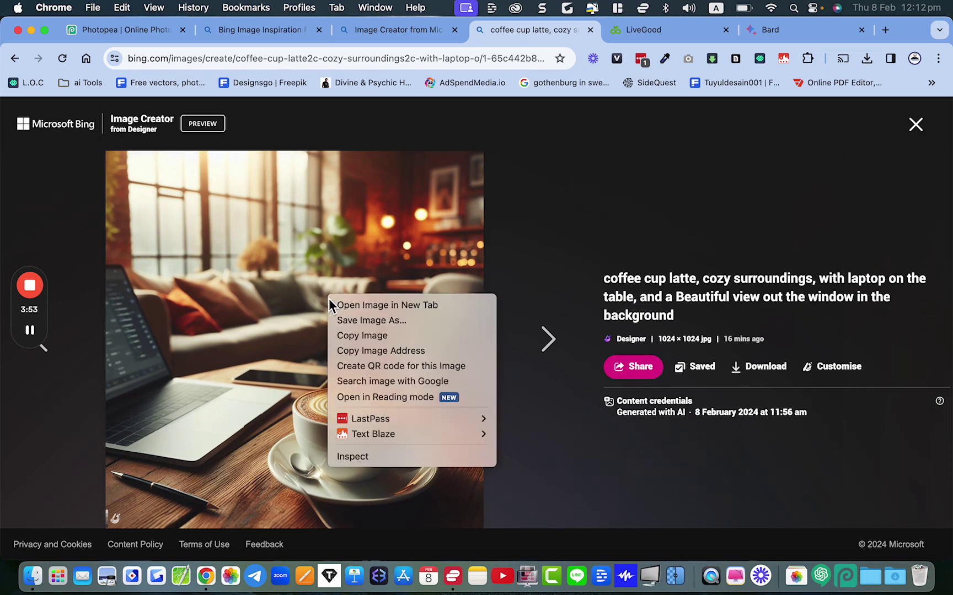
{"action": "left_click", "coordinate": [355, 337]}
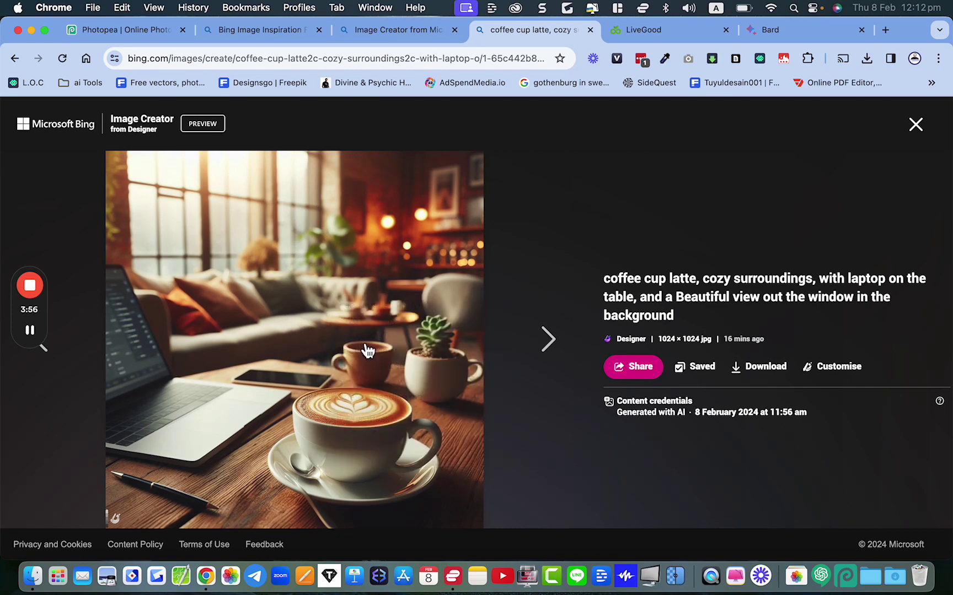
- Open Photopea at photopea.com in a new browser tab
{"action": "left_click", "coordinate": [846, 578]}
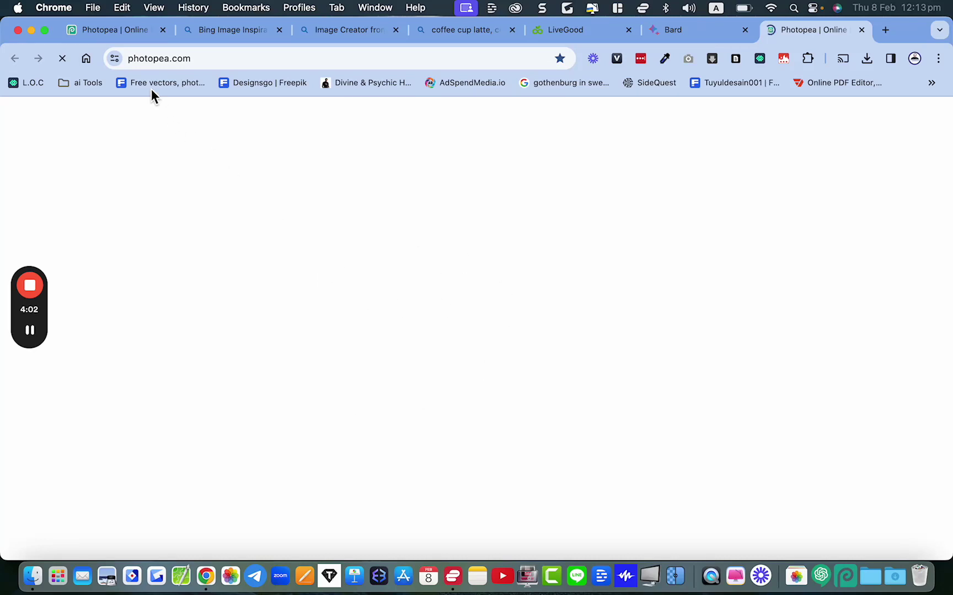
{"action": "left_click", "coordinate": [130, 61]}
{"action": "left_click_drag", "start_coordinate": [130, 64], "coordinate": [212, 64]}
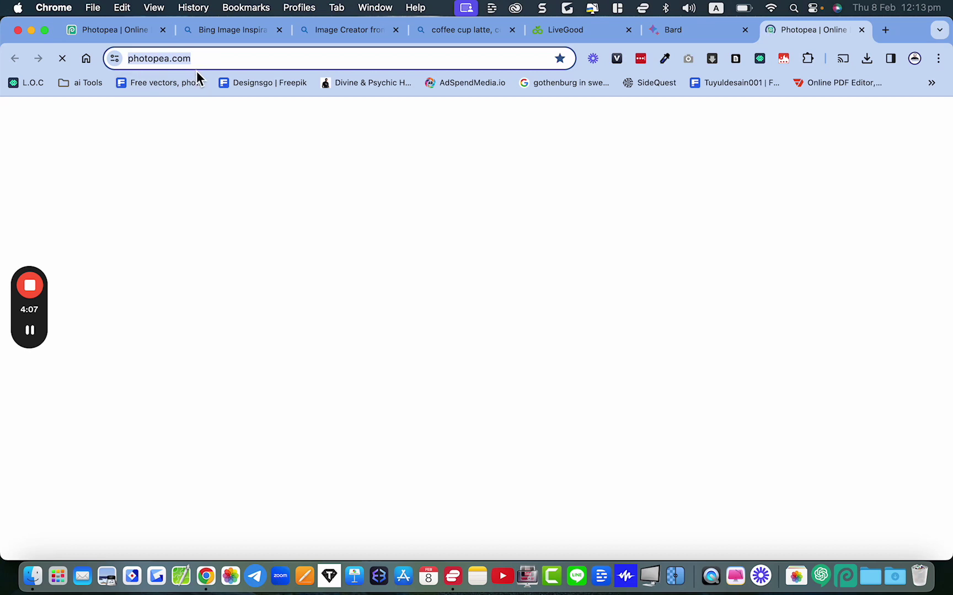
{"action": "key", "text": "Right"}
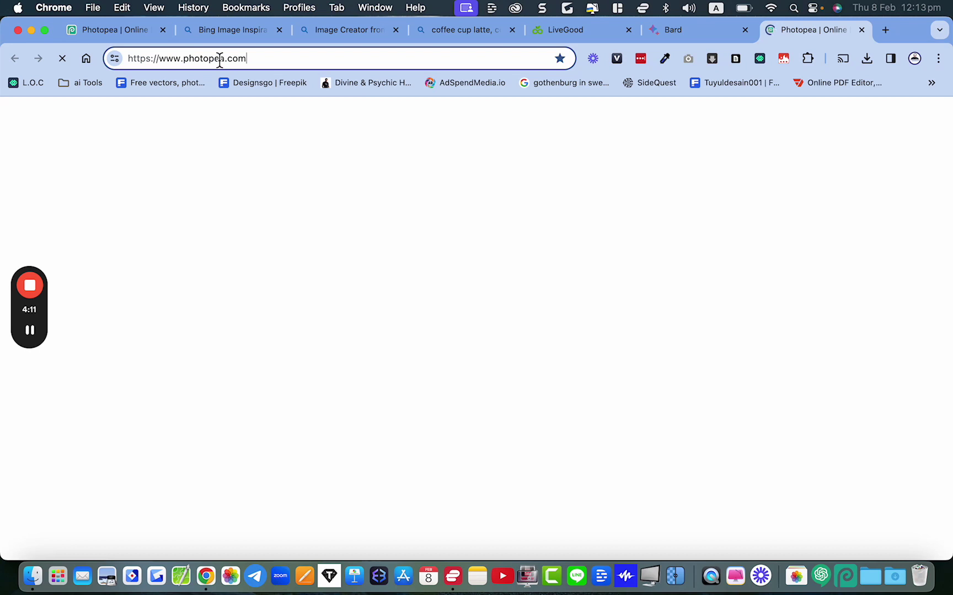
{"action": "left_click", "coordinate": [30, 329]}
{"action": "left_click", "coordinate": [30, 329]}
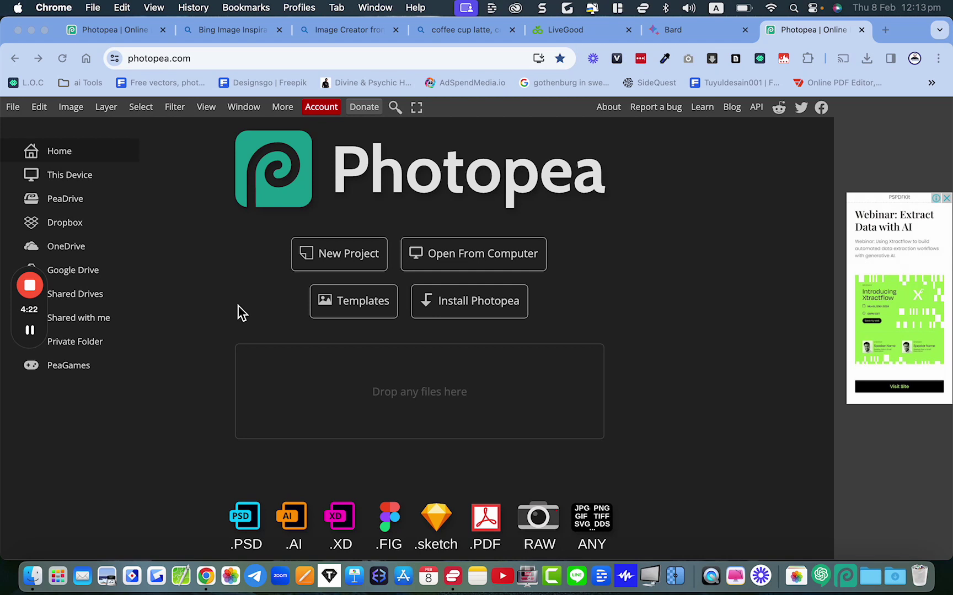
- Paste the copied coffee cup image into Photopea as a new document
{"action": "left_click", "coordinate": [266, 310]}
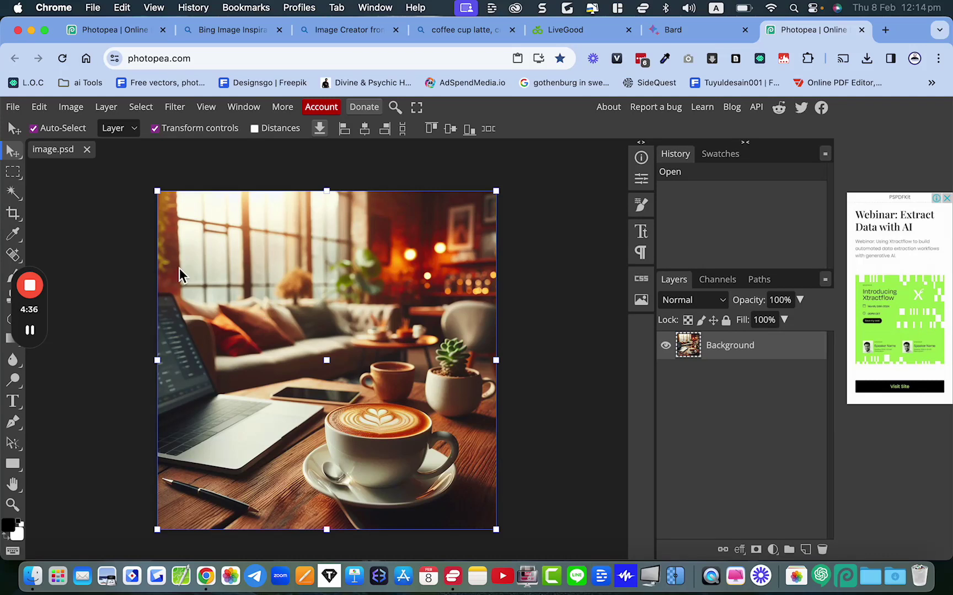
{"action": "scroll", "coordinate": [267, 361], "scroll_direction": "up", "scroll_amount": 3}
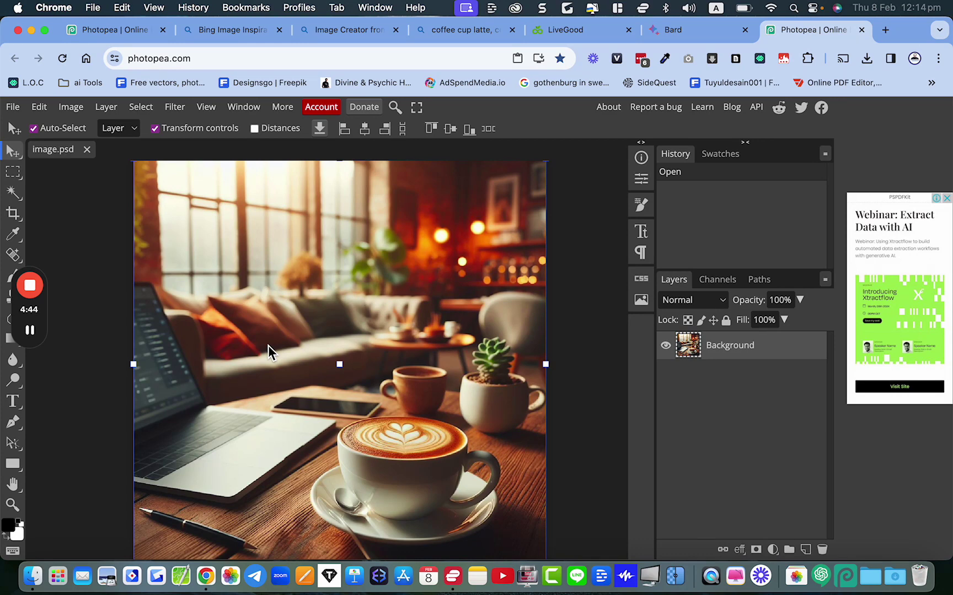
{"action": "scroll", "coordinate": [268, 345], "scroll_direction": "down", "scroll_amount": 3}
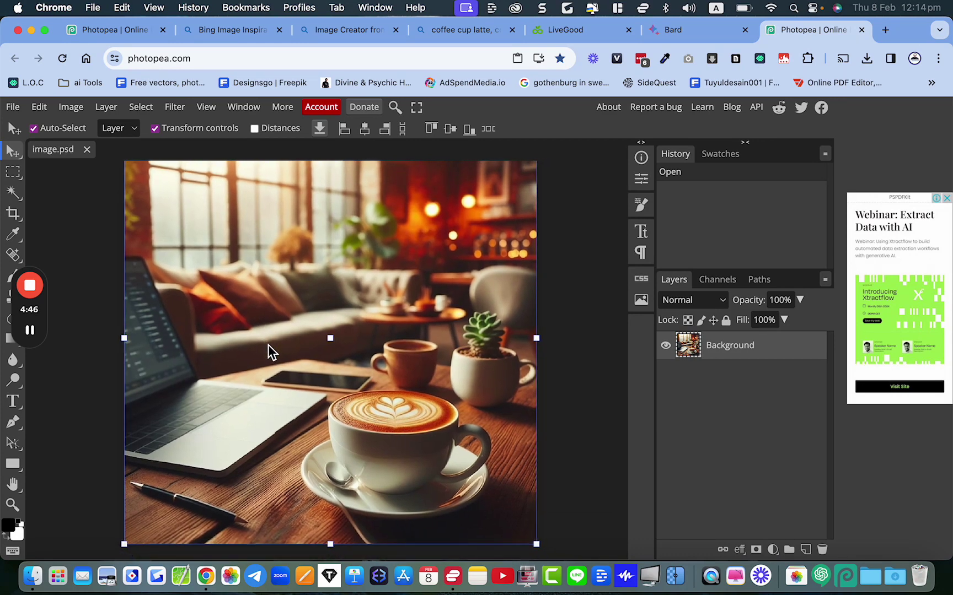
- Examine the white latte cup in the pasted picture up close and in full
{"action": "scroll", "coordinate": [268, 344], "scroll_direction": "up", "scroll_amount": 3}
{"action": "scroll", "coordinate": [267, 344], "scroll_direction": "down", "scroll_amount": 3}
{"action": "scroll", "coordinate": [267, 344], "scroll_direction": "up", "scroll_amount": 4}
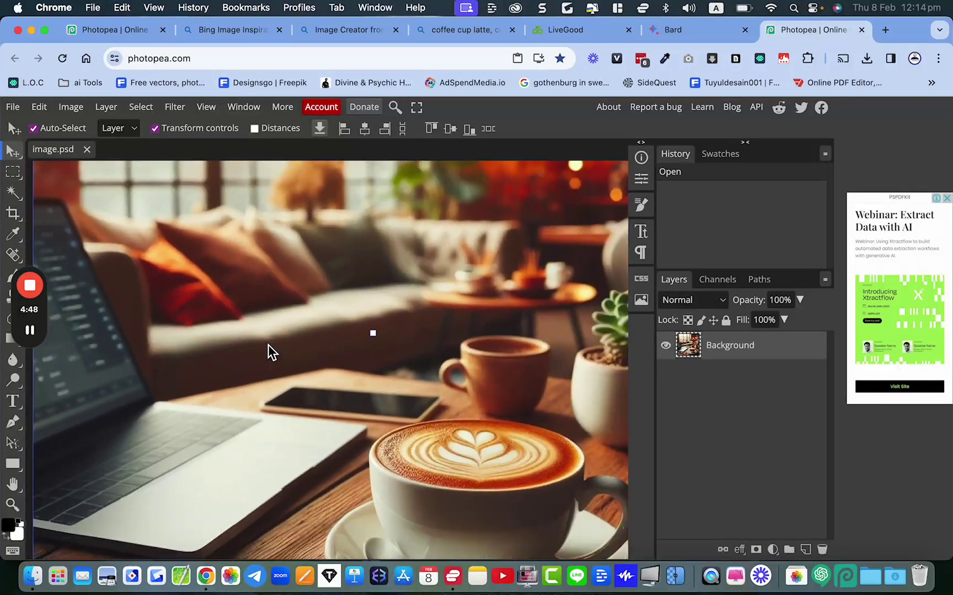
{"action": "scroll", "coordinate": [268, 344], "scroll_direction": "down", "scroll_amount": 3}
{"action": "scroll", "coordinate": [268, 345], "scroll_direction": "right", "scroll_amount": 2}
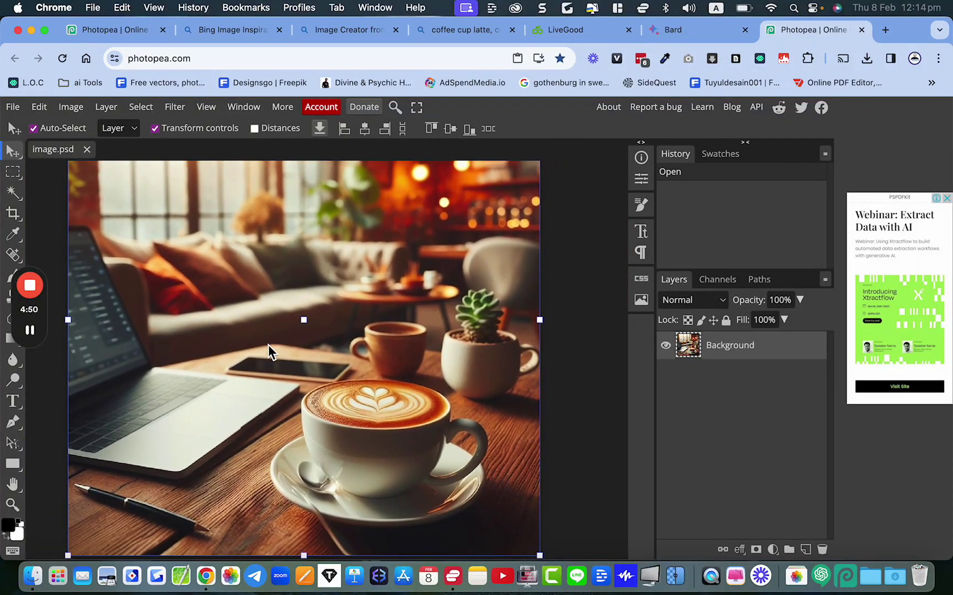
{"action": "scroll", "coordinate": [271, 304], "scroll_direction": "up", "scroll_amount": 5}
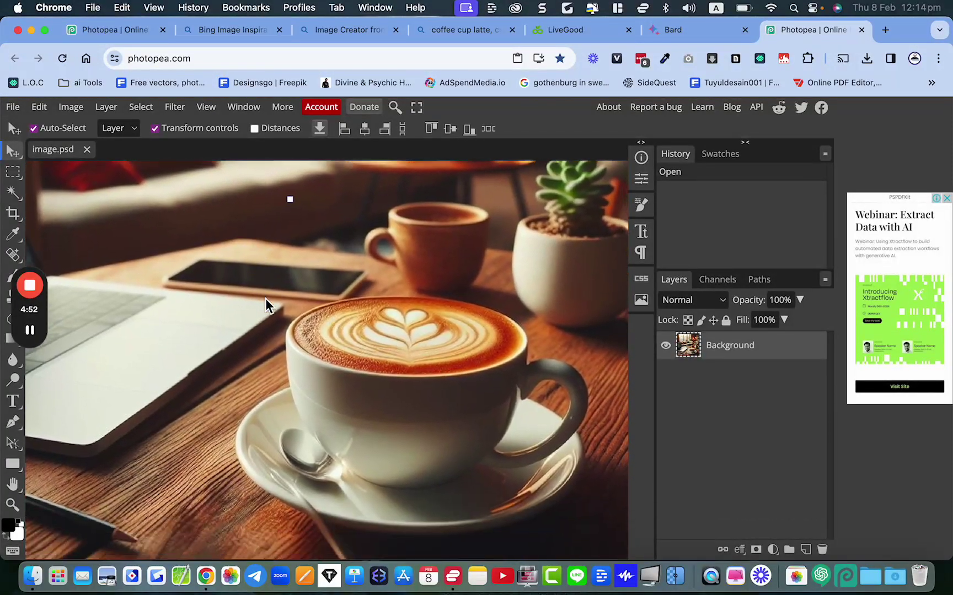
{"action": "scroll", "coordinate": [265, 298], "scroll_direction": "down", "scroll_amount": 2}
{"action": "scroll", "coordinate": [265, 298], "scroll_direction": "right", "scroll_amount": 1}
{"action": "scroll", "coordinate": [264, 318], "scroll_direction": "down", "scroll_amount": 3}
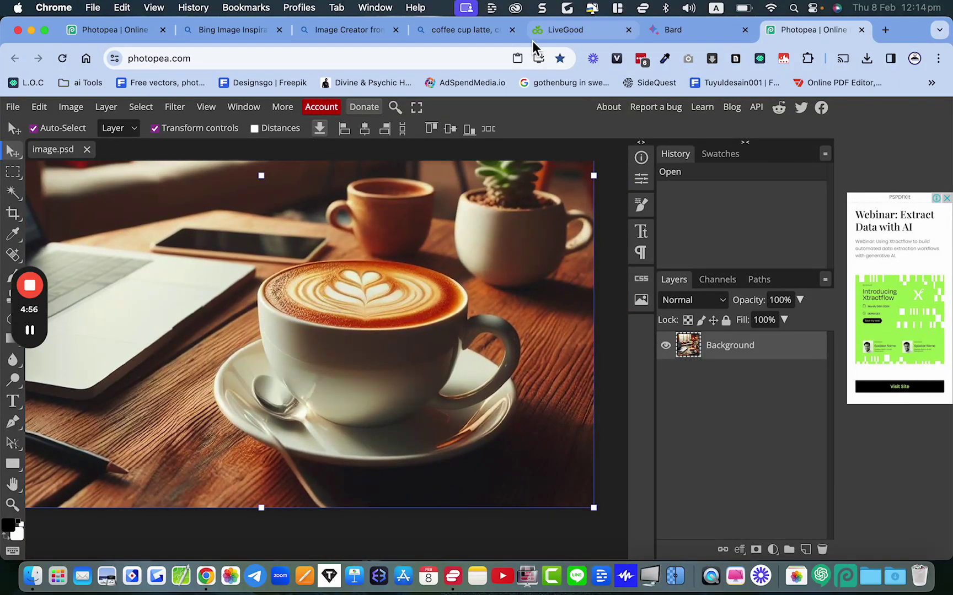
- Copy the LiveGood logo image from the LiveGood website and paste it into the coffee cup document in Photopea
{"action": "left_click", "coordinate": [552, 39]}
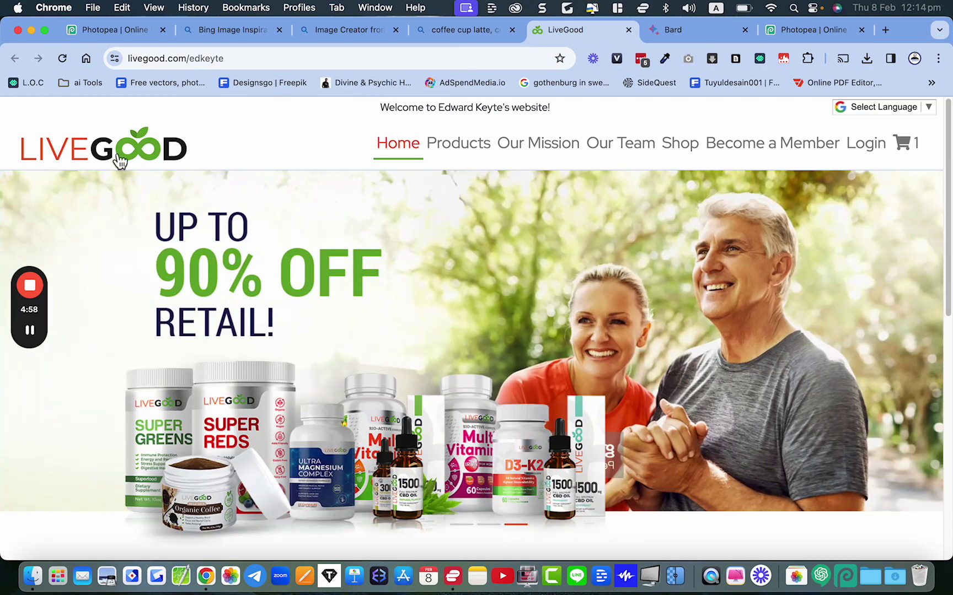
{"action": "right_click", "coordinate": [114, 161]}
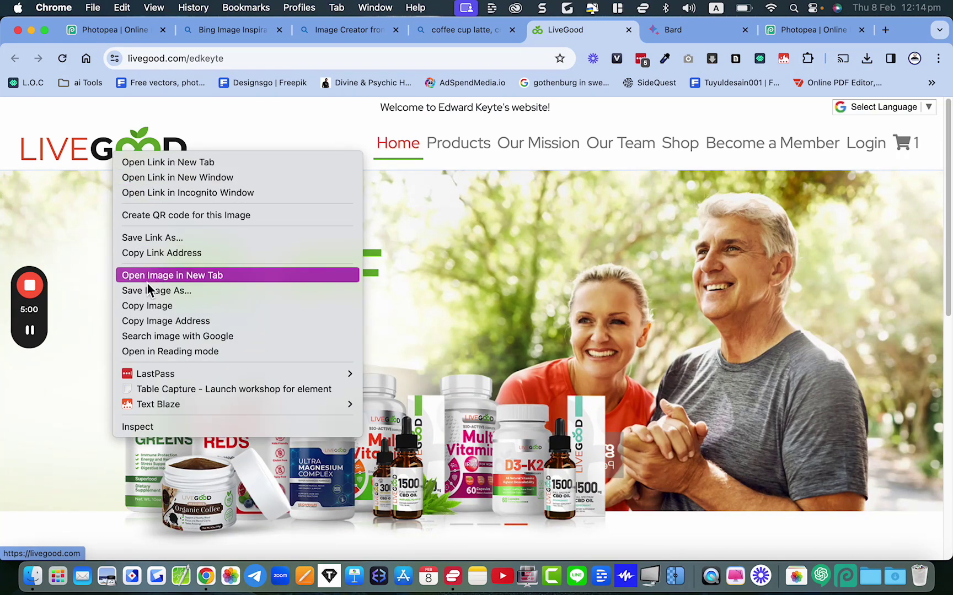
{"action": "left_click", "coordinate": [148, 308]}
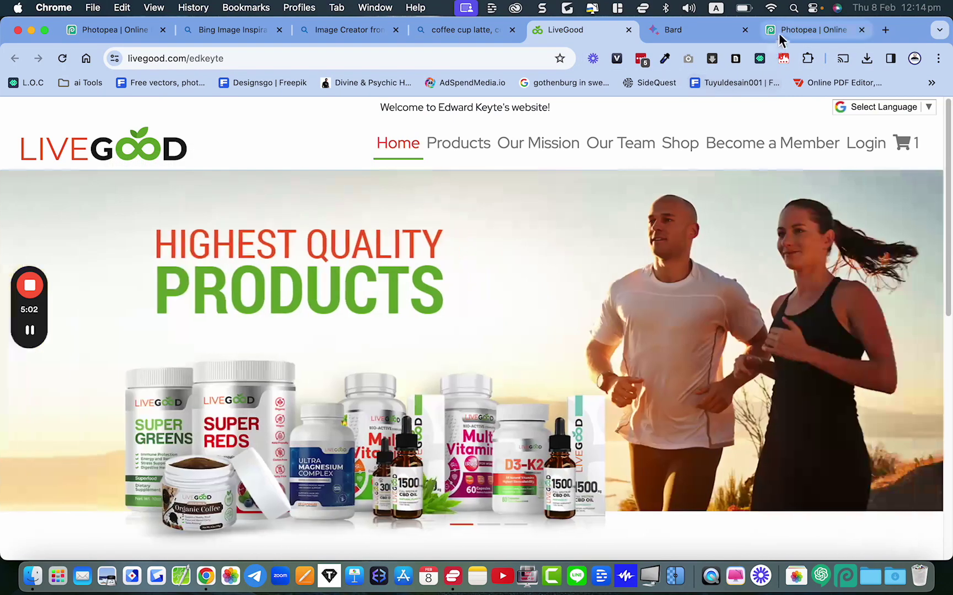
{"action": "left_click", "coordinate": [782, 32]}
{"action": "key", "text": "super+v"}
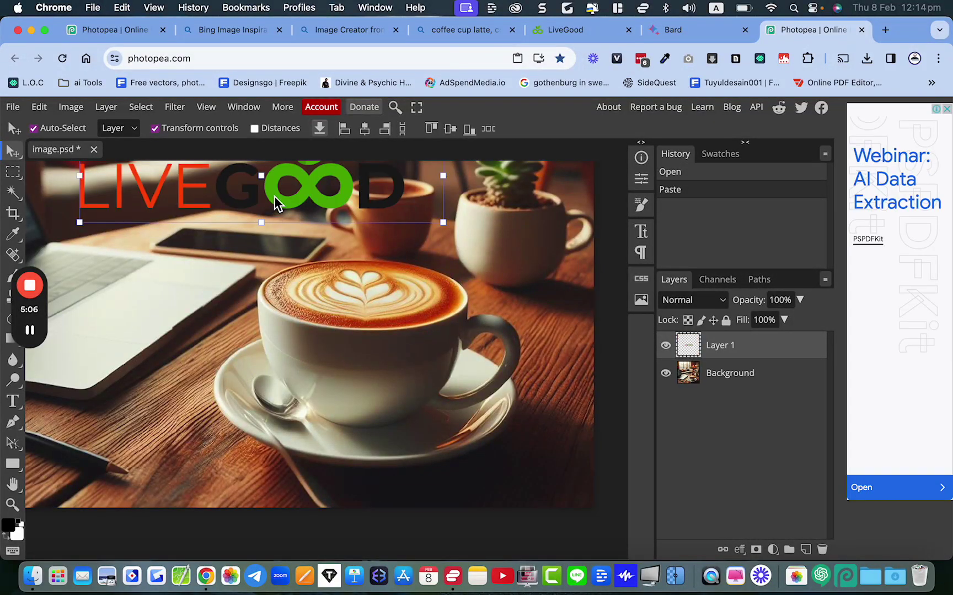
- Place the LiveGood logo on the front of the white cup, scaled to about 54%, and apply the transform
{"action": "left_click_drag", "start_coordinate": [274, 196], "coordinate": [385, 382]}
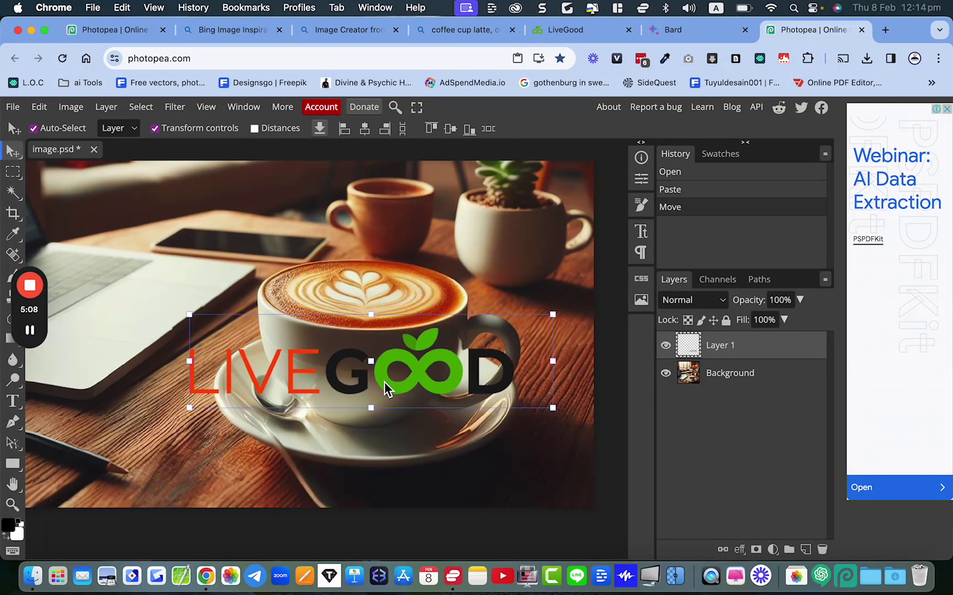
{"action": "left_click_drag", "start_coordinate": [553, 315], "coordinate": [409, 351]}
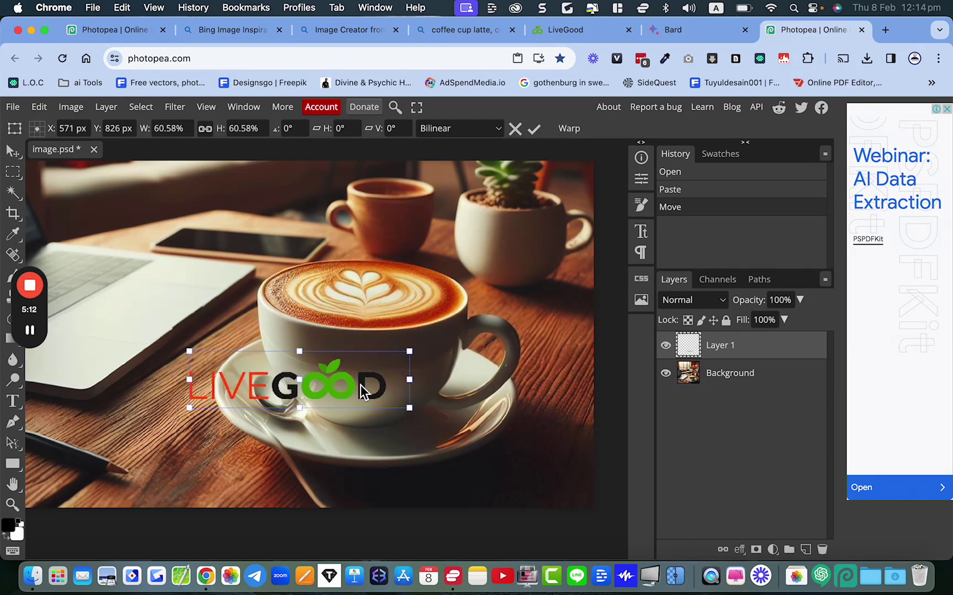
{"action": "left_click_drag", "start_coordinate": [360, 385], "coordinate": [432, 361]}
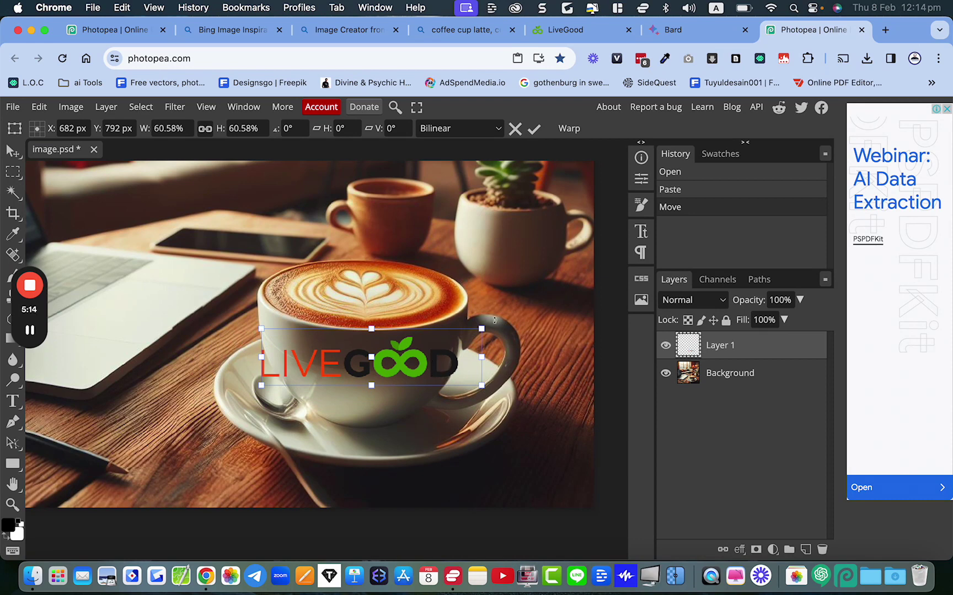
{"action": "left_click_drag", "start_coordinate": [484, 332], "coordinate": [457, 336]}
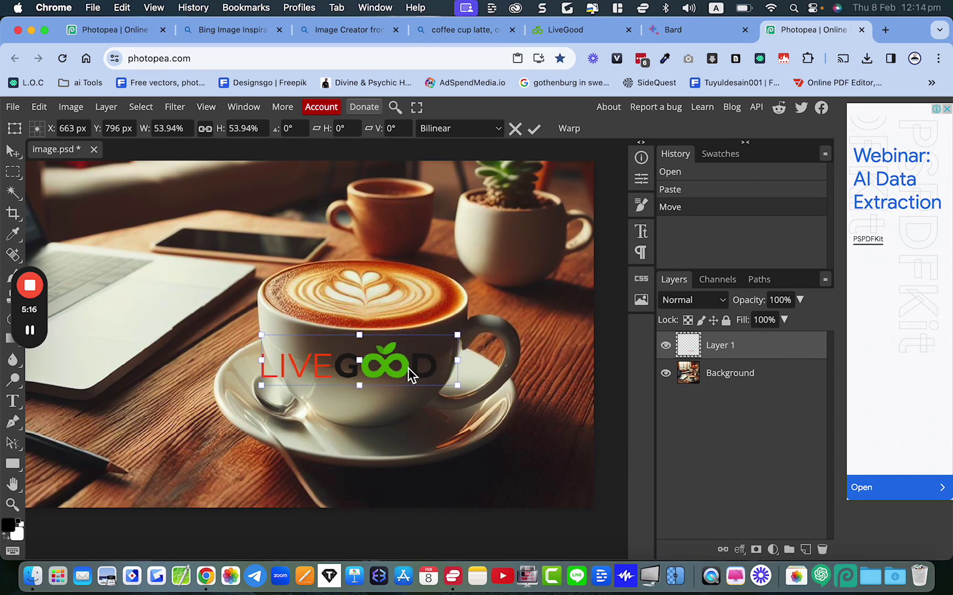
{"action": "left_click_drag", "start_coordinate": [407, 368], "coordinate": [416, 362]}
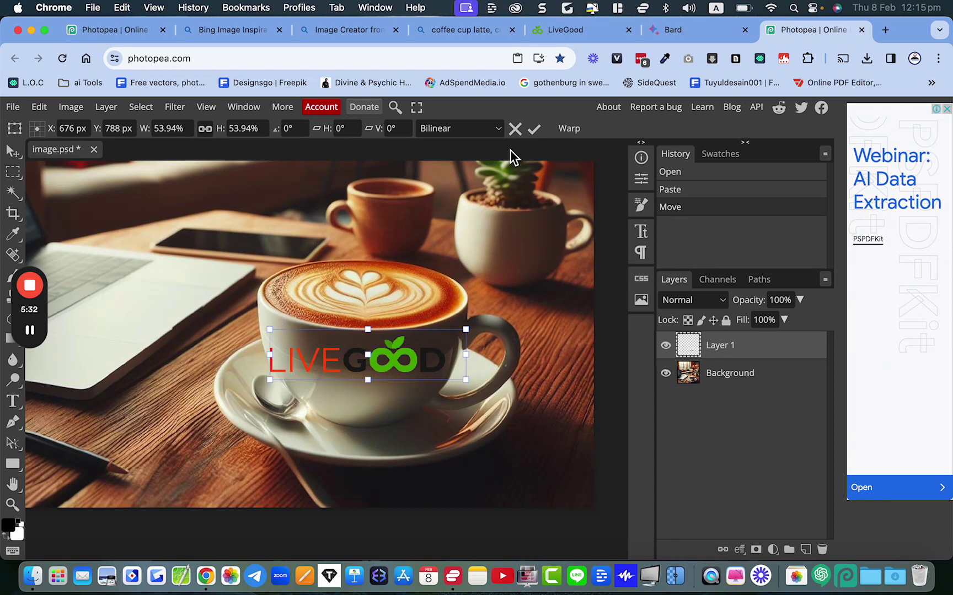
{"action": "left_click", "coordinate": [534, 129]}
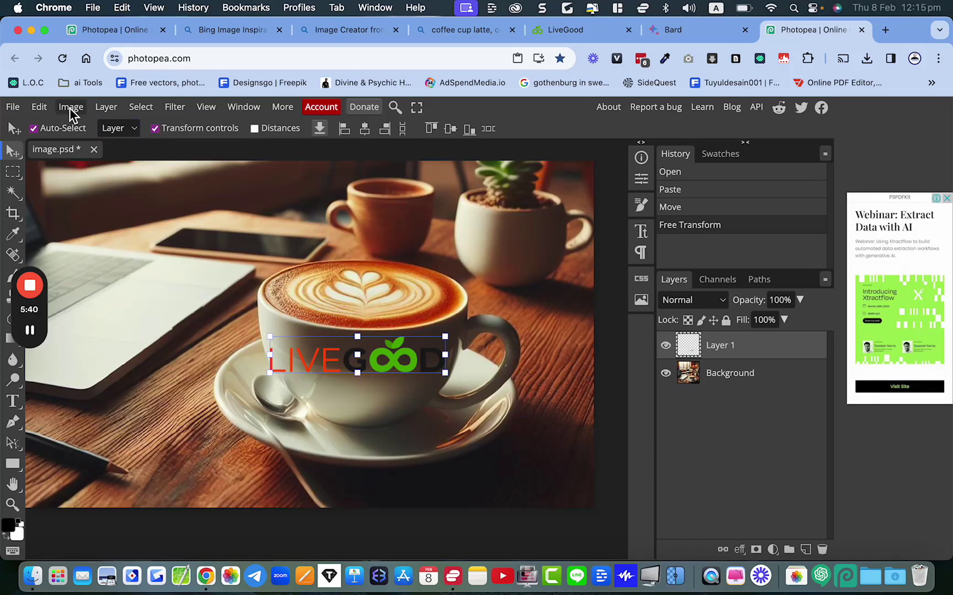
- Warp the logo with the Custom style, raising its two upper corners toward the cup's rim
{"action": "left_click", "coordinate": [41, 108]}
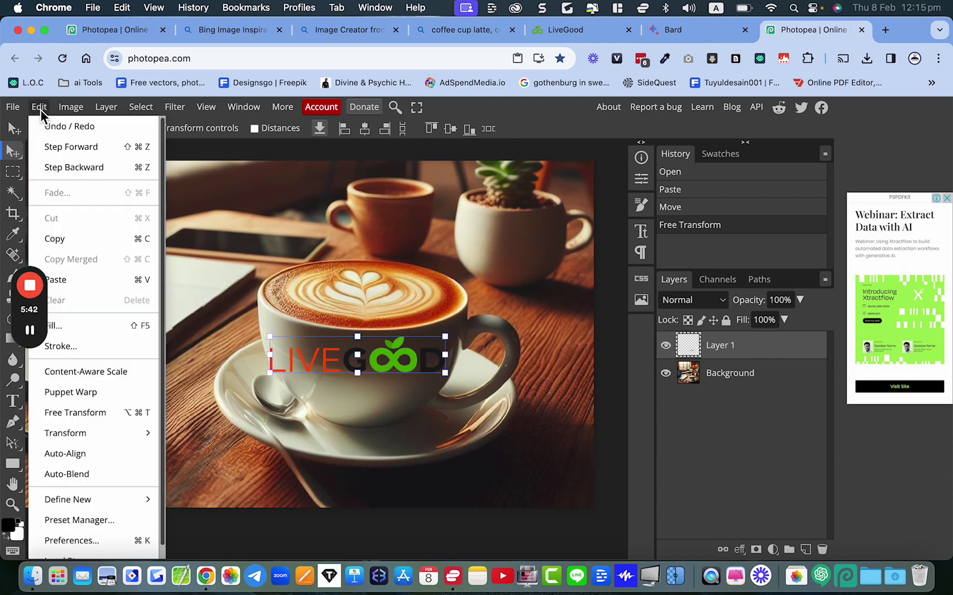
{"action": "left_click", "coordinate": [74, 413]}
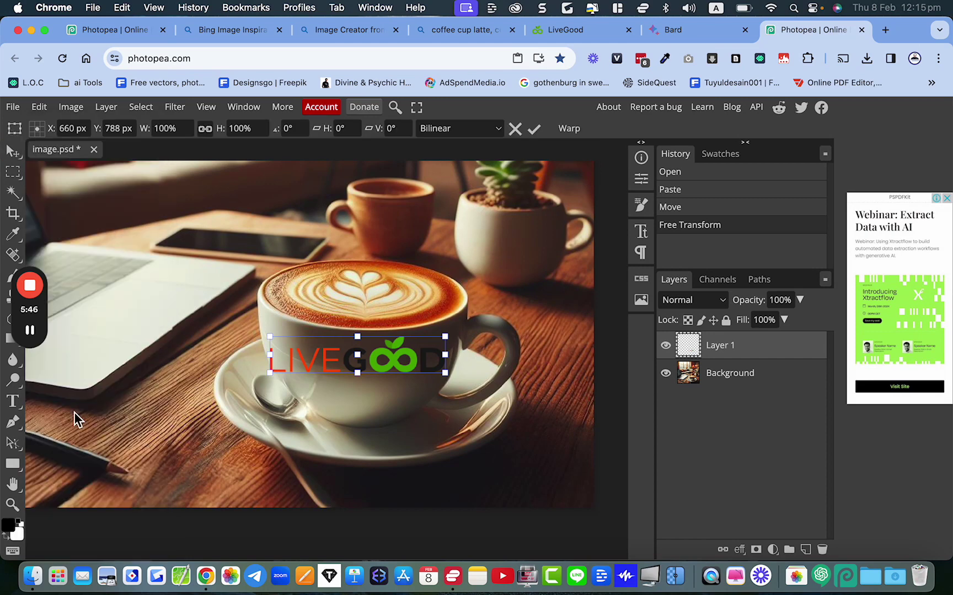
{"action": "left_click", "coordinate": [571, 131]}
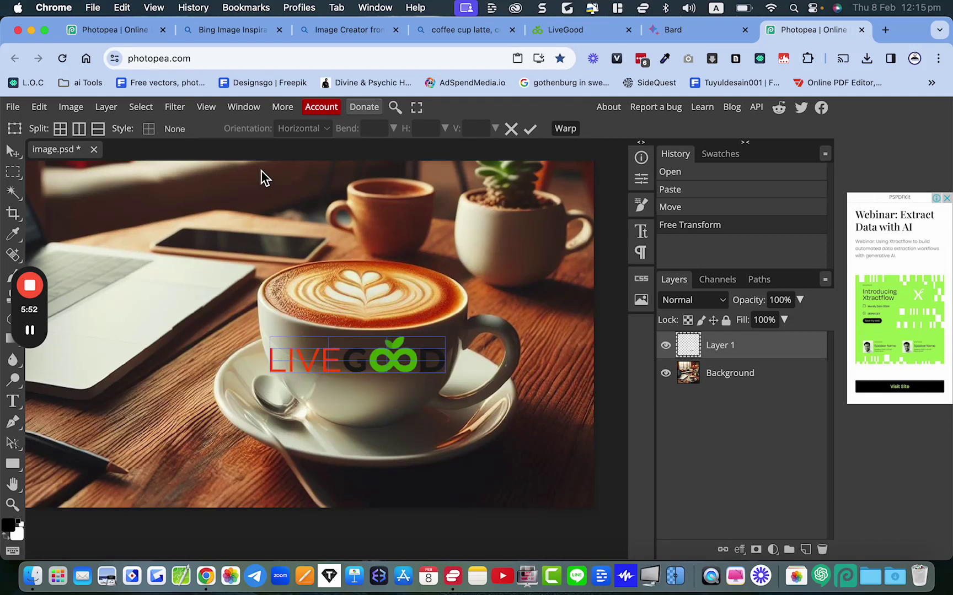
{"action": "left_click", "coordinate": [166, 132]}
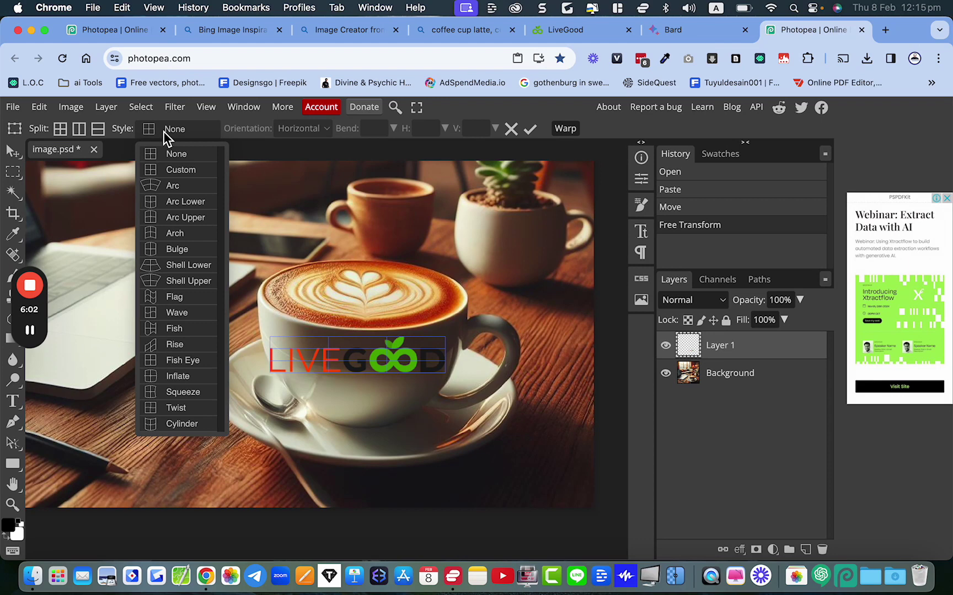
{"action": "left_click", "coordinate": [159, 173]}
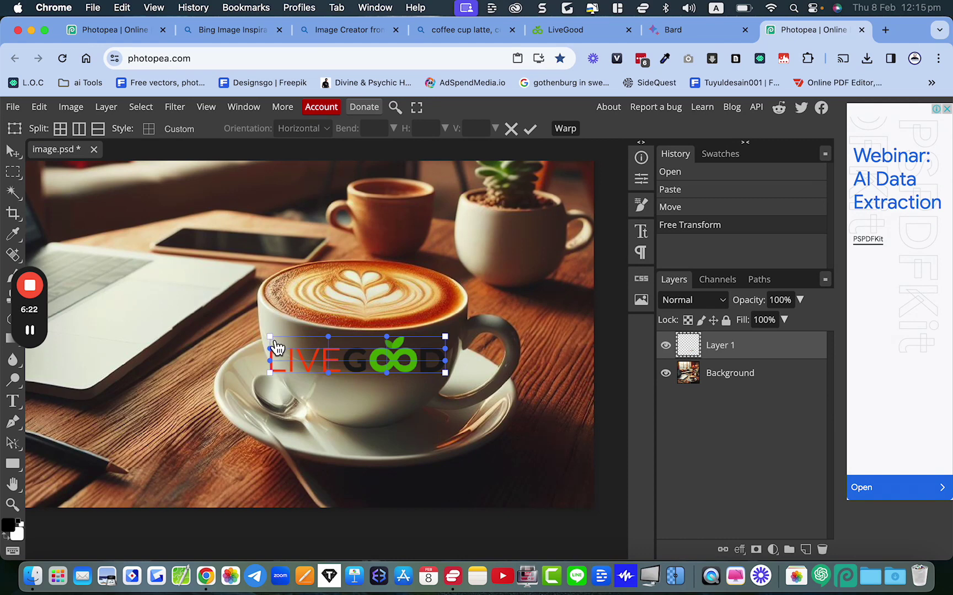
{"action": "left_click_drag", "start_coordinate": [274, 341], "coordinate": [276, 321]}
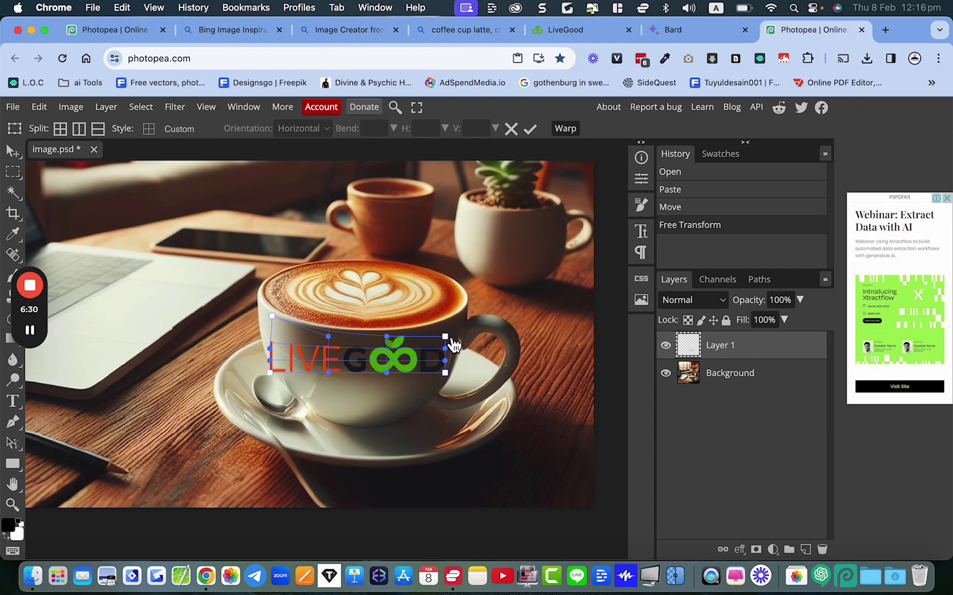
{"action": "left_click_drag", "start_coordinate": [453, 345], "coordinate": [451, 334]}
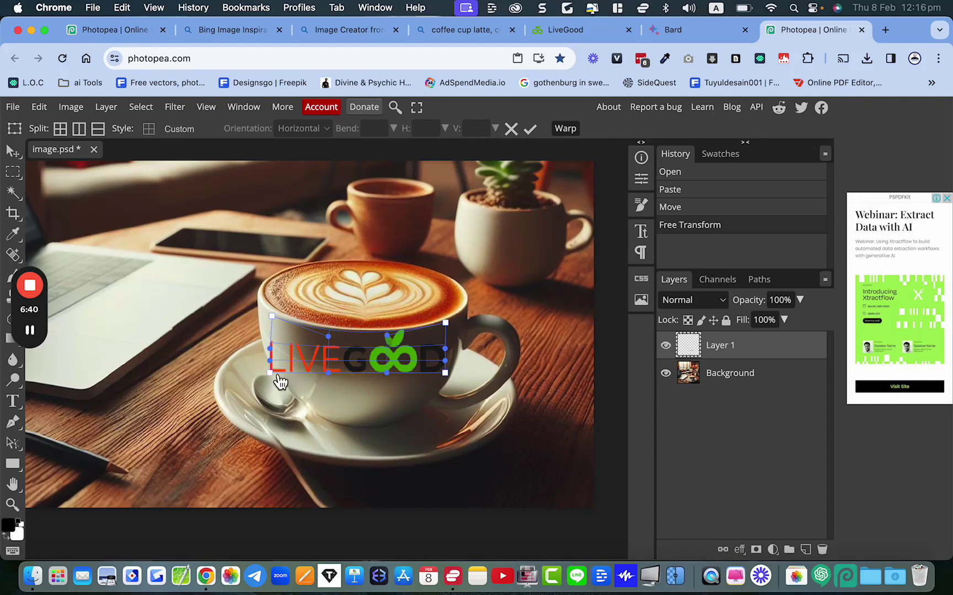
- Pull the logo's two lower warp corners inward and up to follow the cup's taper
{"action": "mouse_move", "coordinate": [279, 381]}
{"action": "left_mouse_down"}
{"action": "mouse_move", "coordinate": [291, 383]}
{"action": "mouse_move", "coordinate": [274, 365]}
{"action": "mouse_move", "coordinate": [284, 364]}
{"action": "left_mouse_up"}
{"action": "mouse_move", "coordinate": [283, 365]}
{"action": "left_mouse_down"}
{"action": "mouse_move", "coordinate": [272, 353]}
{"action": "mouse_move", "coordinate": [281, 357]}
{"action": "mouse_move", "coordinate": [279, 341]}
{"action": "mouse_move", "coordinate": [284, 359]}
{"action": "left_mouse_up"}
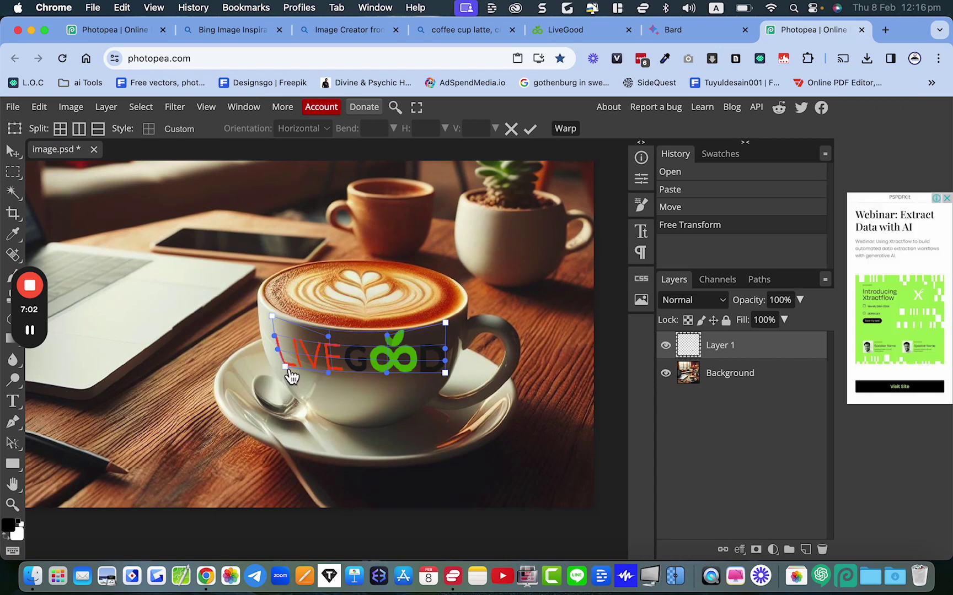
{"action": "left_click_drag", "start_coordinate": [291, 378], "coordinate": [290, 375]}
{"action": "left_click_drag", "start_coordinate": [449, 355], "coordinate": [444, 376]}
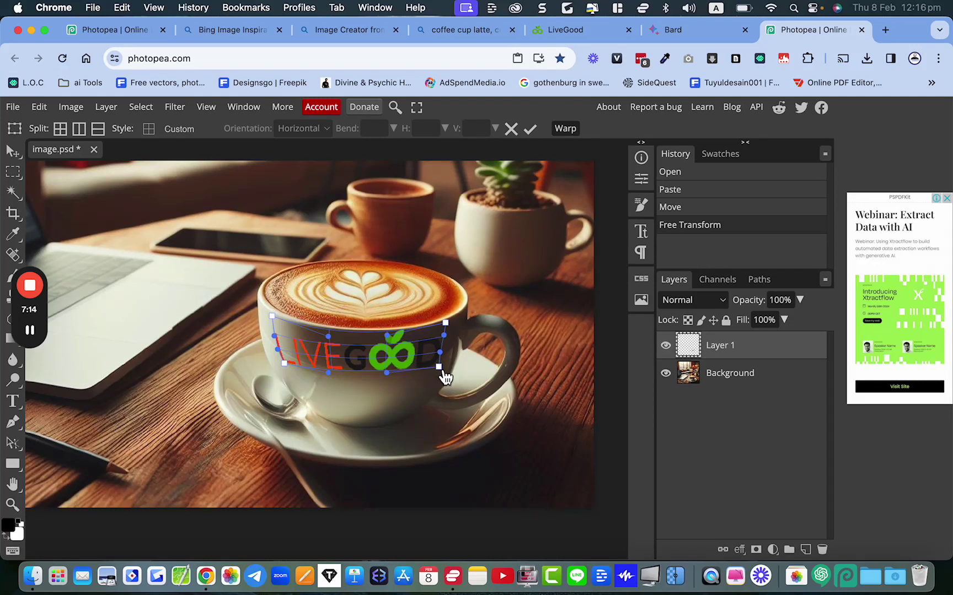
{"action": "left_click_drag", "start_coordinate": [447, 368], "coordinate": [447, 359]}
- Curve the logo's lower and upper edges to match the cup's roundness, and apply the warp
{"action": "left_click_drag", "start_coordinate": [389, 377], "coordinate": [340, 391]}
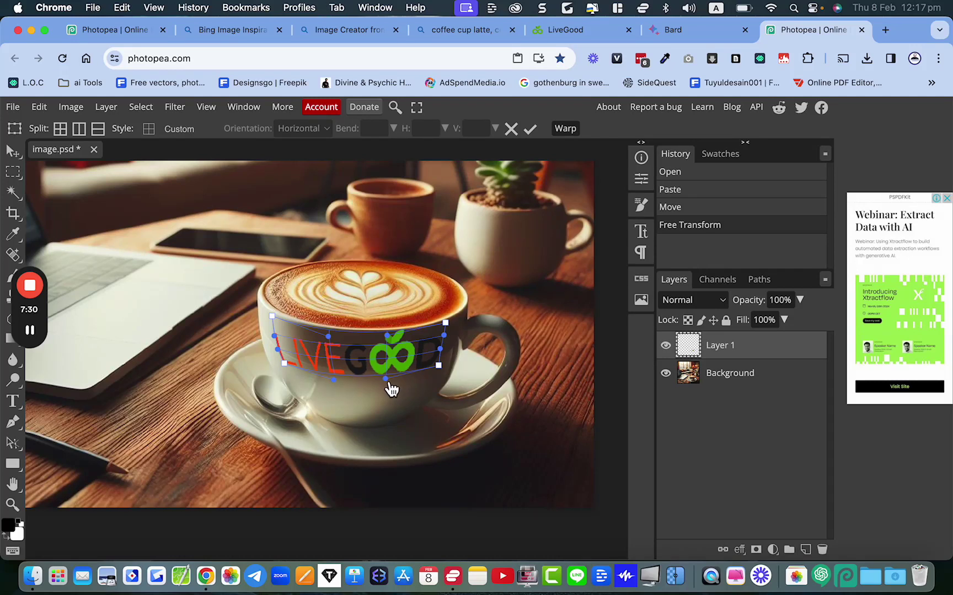
{"action": "left_click_drag", "start_coordinate": [389, 384], "coordinate": [384, 387]}
{"action": "left_click_drag", "start_coordinate": [339, 384], "coordinate": [341, 387]}
{"action": "left_click_drag", "start_coordinate": [332, 342], "coordinate": [334, 345]}
{"action": "left_click_drag", "start_coordinate": [393, 344], "coordinate": [395, 351]}
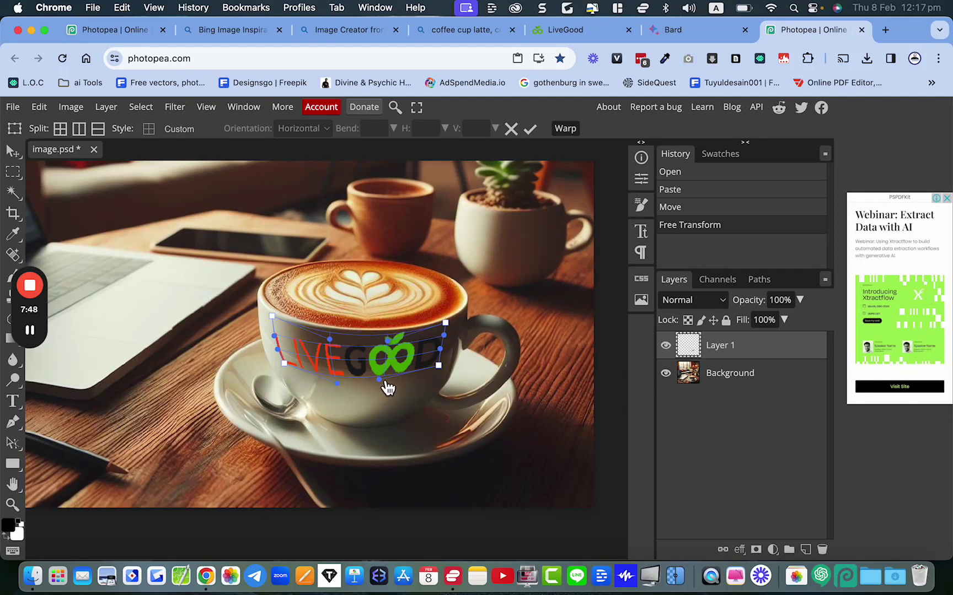
{"action": "left_click_drag", "start_coordinate": [388, 386], "coordinate": [383, 392]}
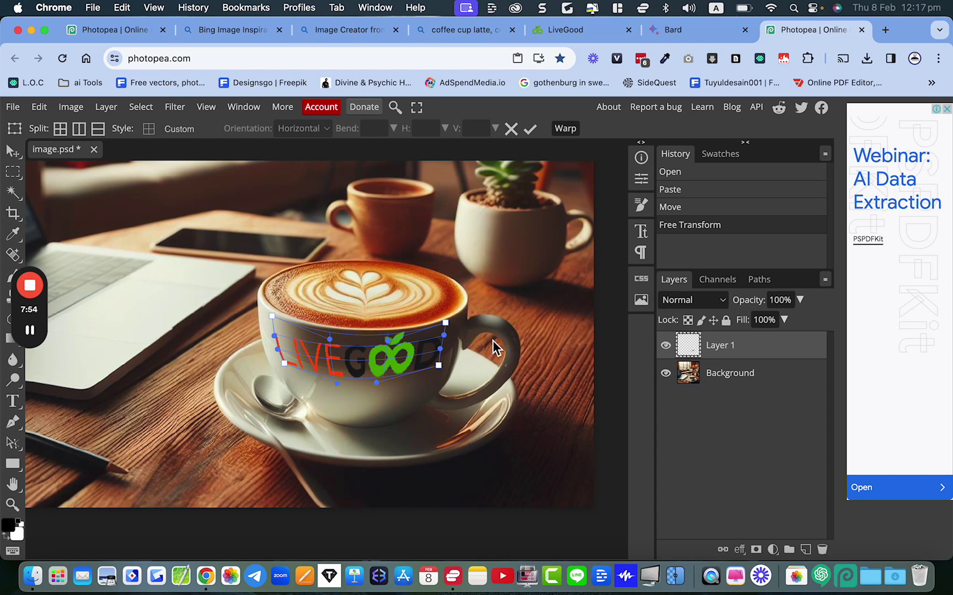
{"action": "left_click", "coordinate": [531, 130]}
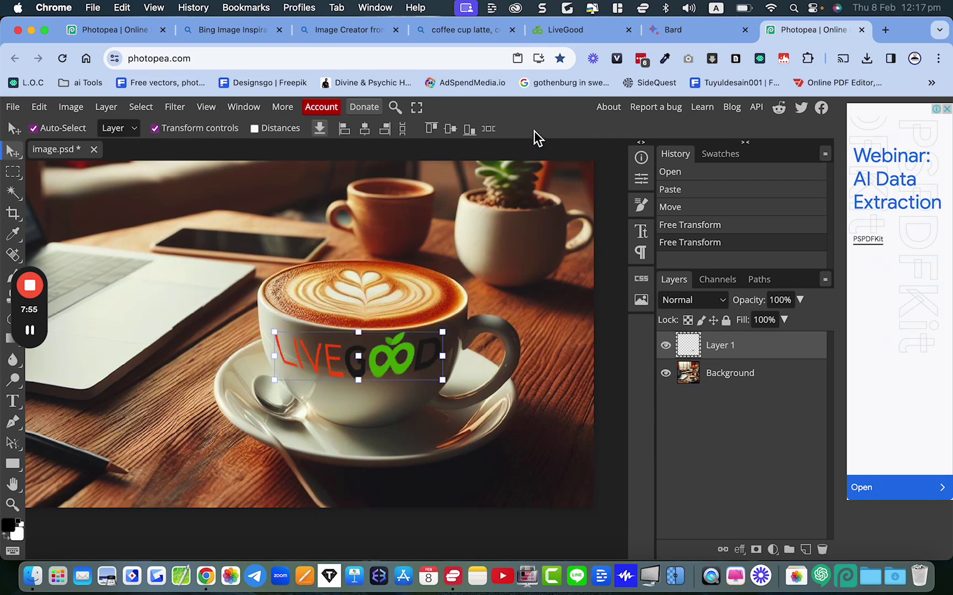
- Scale the warped logo down to 91.6%, shift it slightly up on the cup's front, and apply the transform
{"action": "left_click", "coordinate": [526, 324]}
{"action": "scroll", "coordinate": [526, 325], "scroll_direction": "down", "scroll_amount": 3}
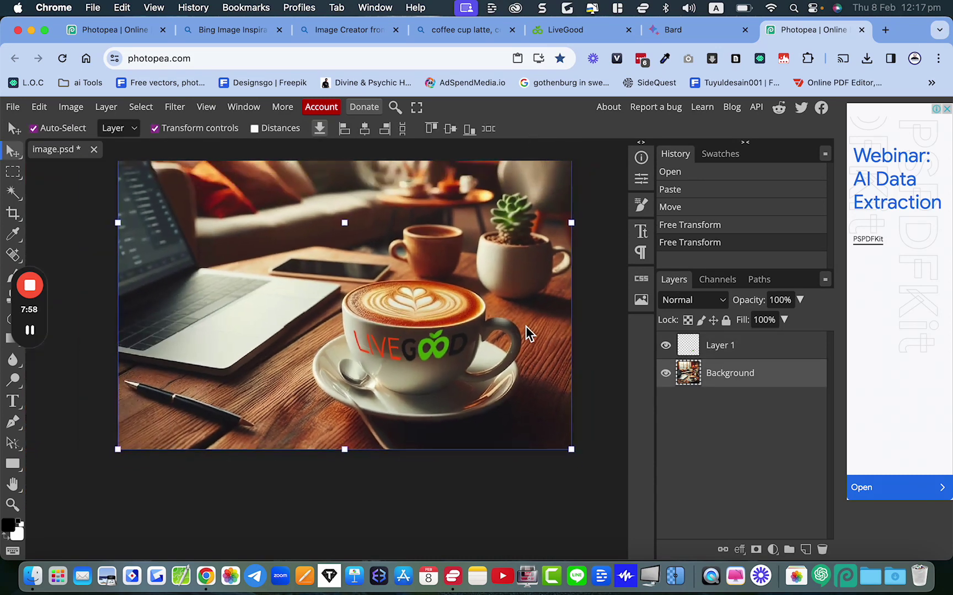
{"action": "scroll", "coordinate": [452, 353], "scroll_direction": "up", "scroll_amount": 4}
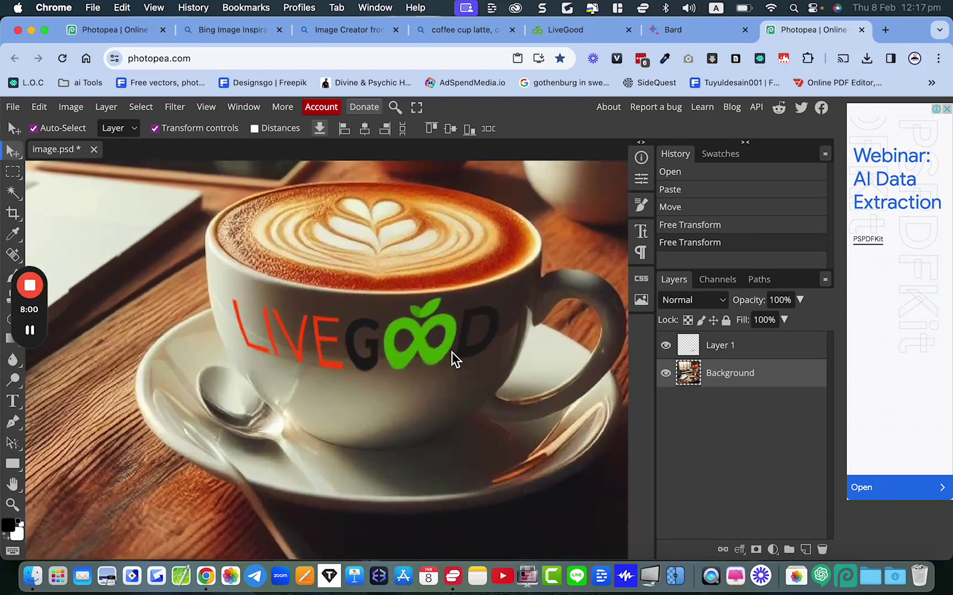
{"action": "left_click", "coordinate": [434, 352]}
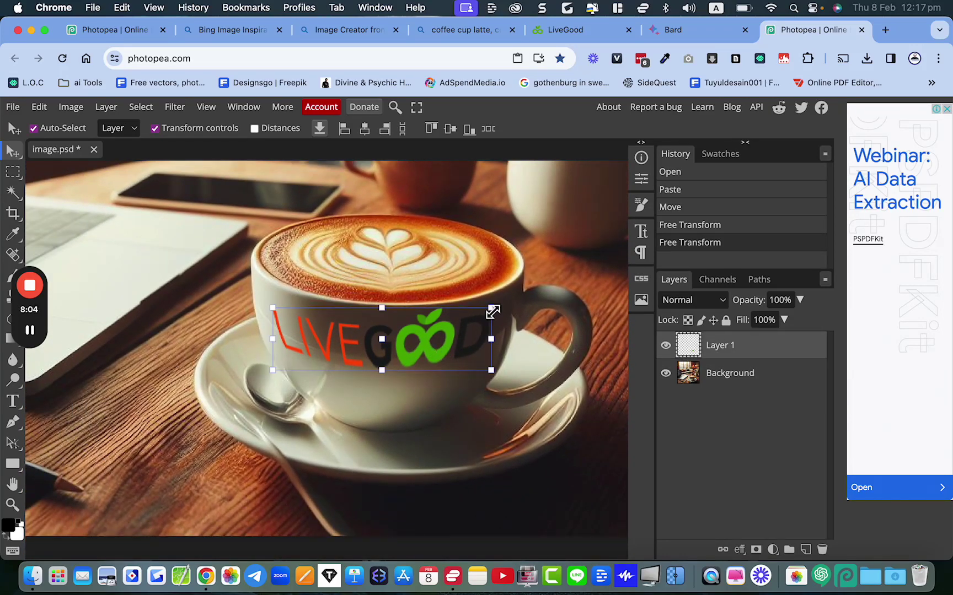
{"action": "left_click_drag", "start_coordinate": [491, 309], "coordinate": [477, 325]}
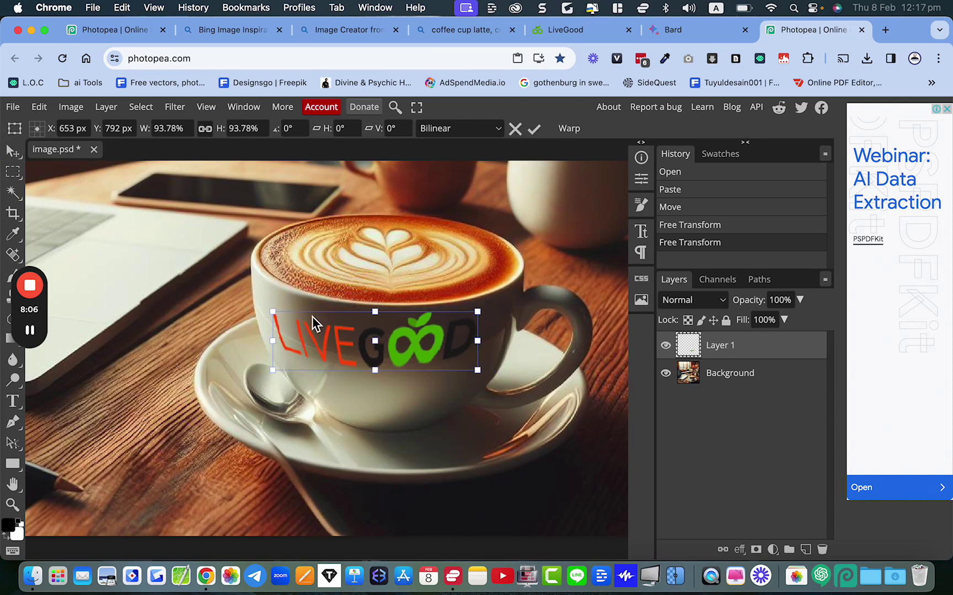
{"action": "left_click_drag", "start_coordinate": [275, 312], "coordinate": [278, 312]}
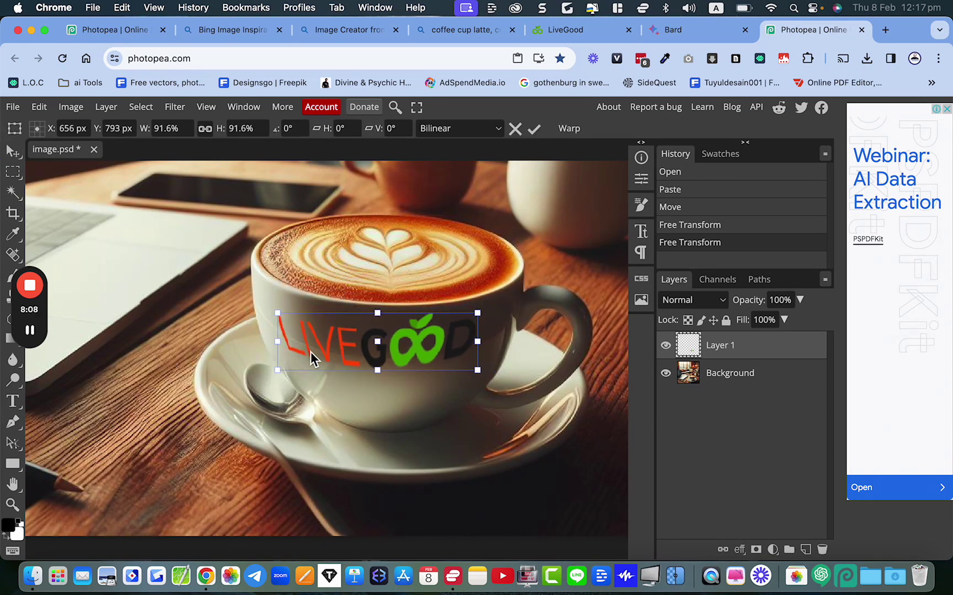
{"action": "left_click_drag", "start_coordinate": [324, 351], "coordinate": [326, 344]}
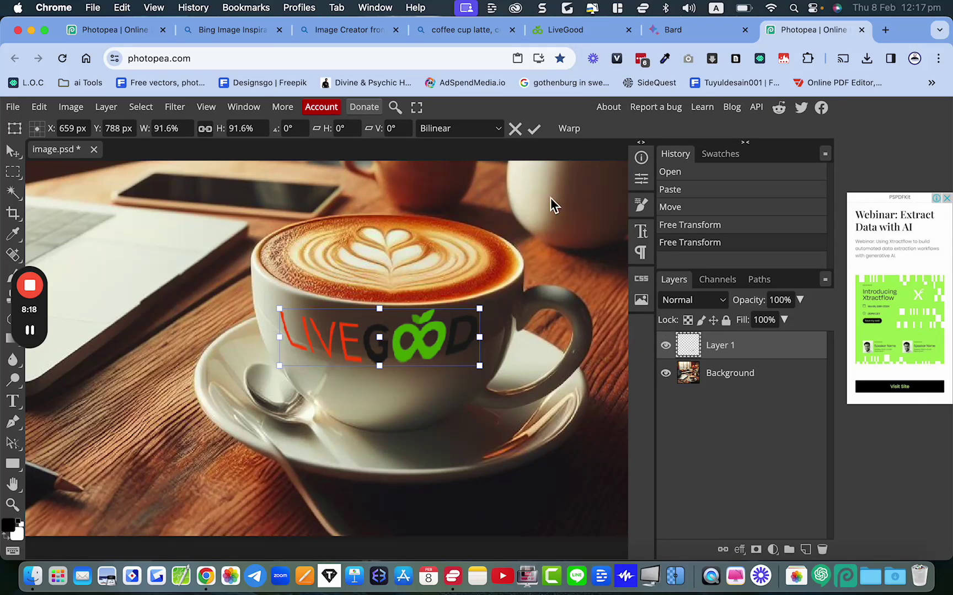
{"action": "left_click", "coordinate": [534, 129]}
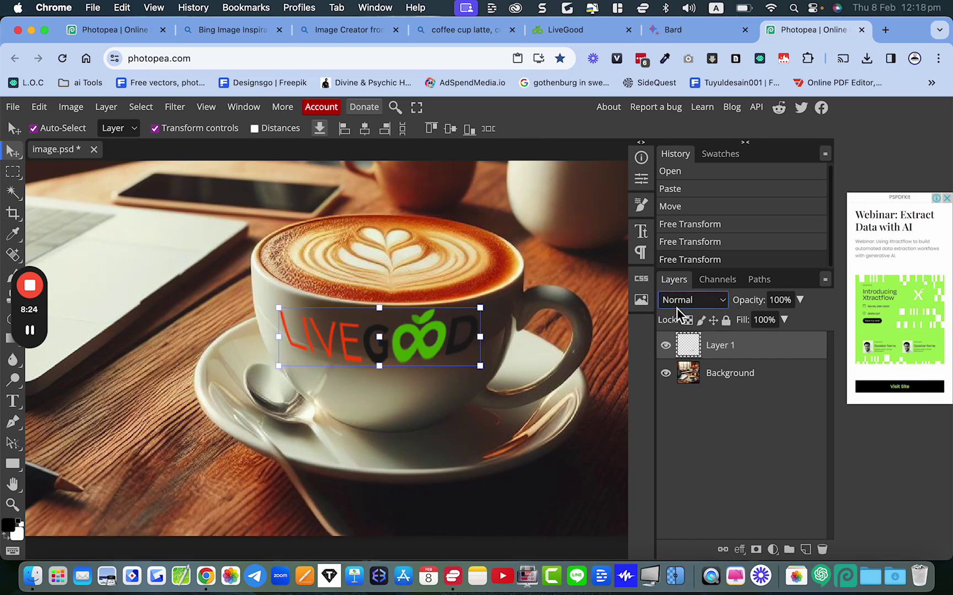
- Blend the logo layer into the cup with the Multiply mode, keeping its fill at 100%
{"action": "left_click", "coordinate": [694, 303]}
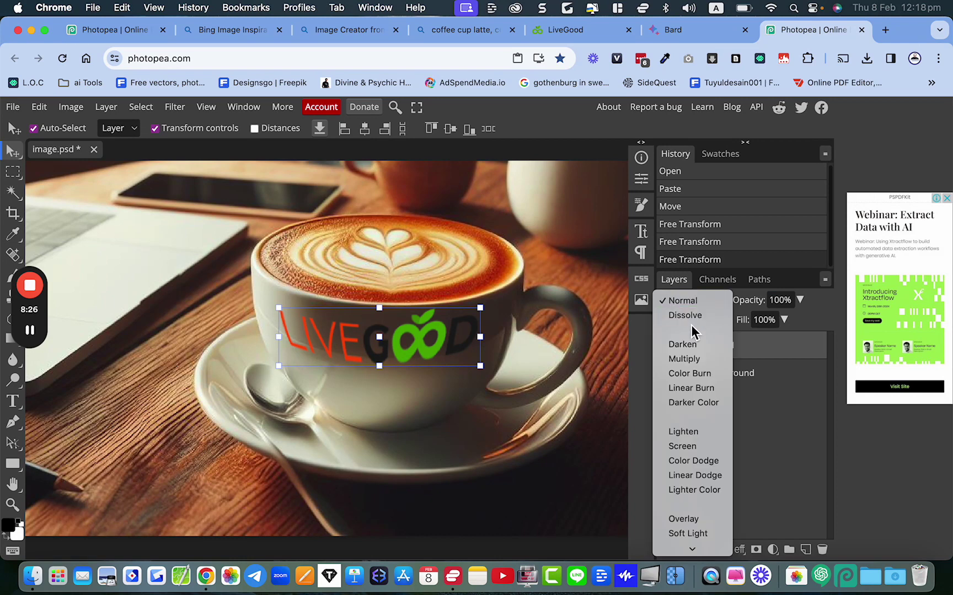
{"action": "left_click", "coordinate": [689, 361]}
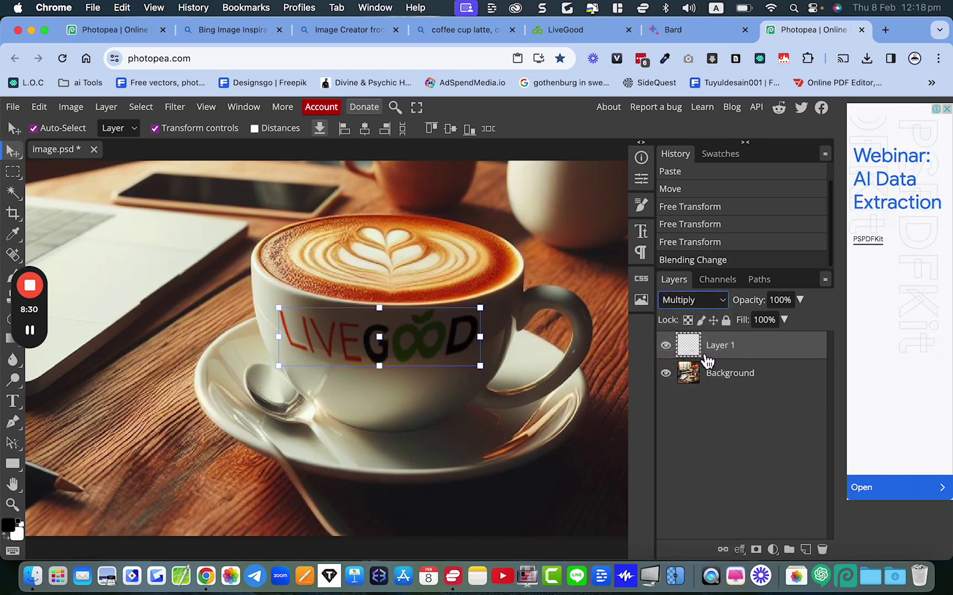
{"action": "left_click", "coordinate": [785, 326]}
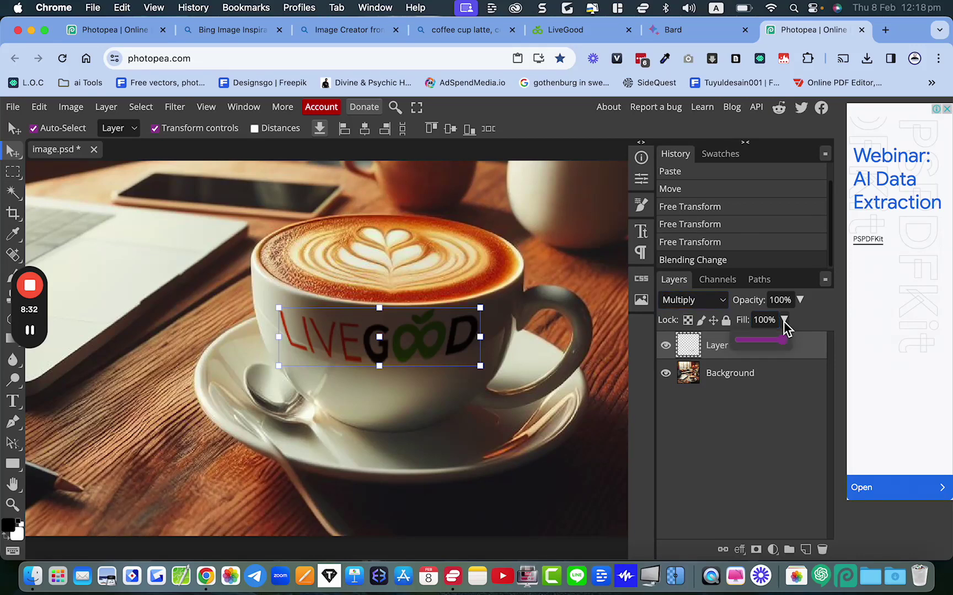
{"action": "mouse_move", "coordinate": [785, 342]}
{"action": "left_mouse_down"}
{"action": "mouse_move", "coordinate": [766, 342]}
{"action": "mouse_move", "coordinate": [796, 342]}
{"action": "left_mouse_up"}
- Try the Overlay, Soft Light, Hard Light and Vivid Light blend modes on the logo layer, and return it to Multiply
{"action": "left_click", "coordinate": [716, 302]}
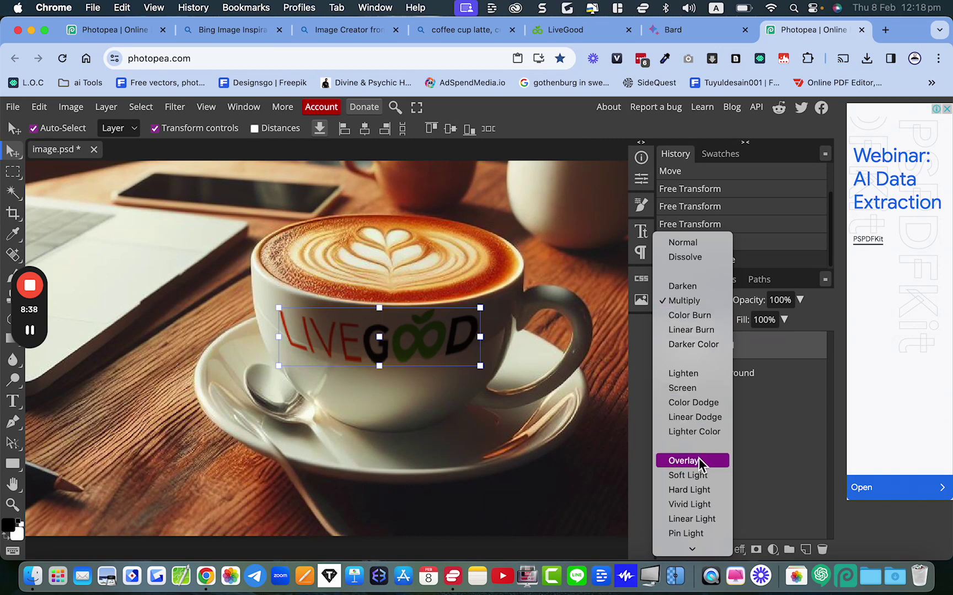
{"action": "key", "text": "Escape"}
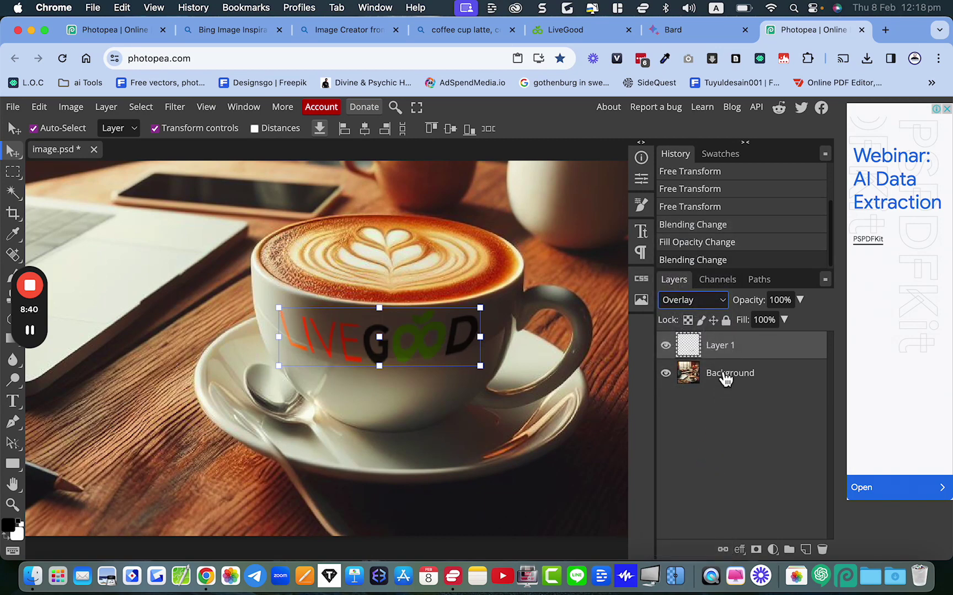
{"action": "left_click", "coordinate": [719, 301]}
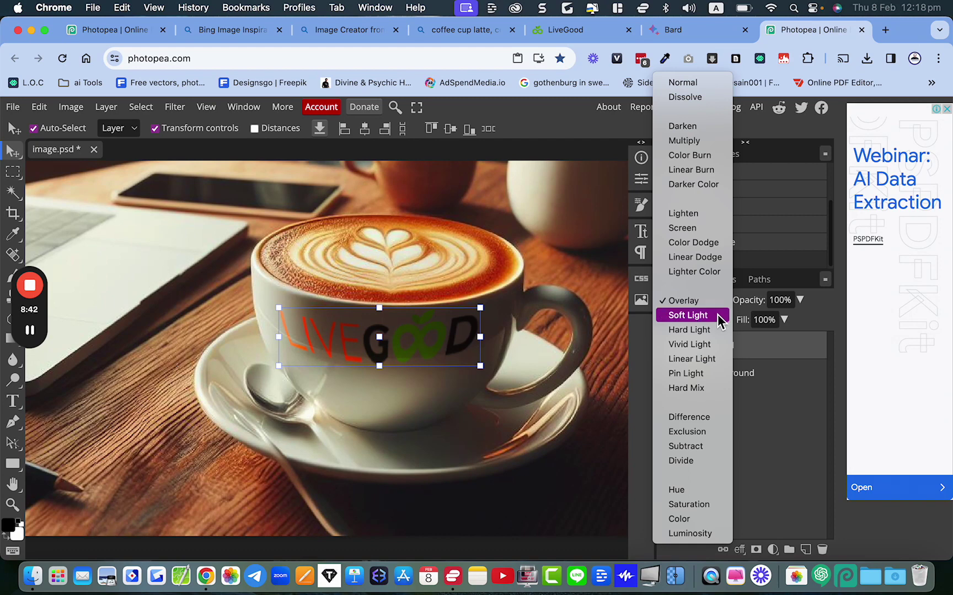
{"action": "left_click", "coordinate": [720, 315]}
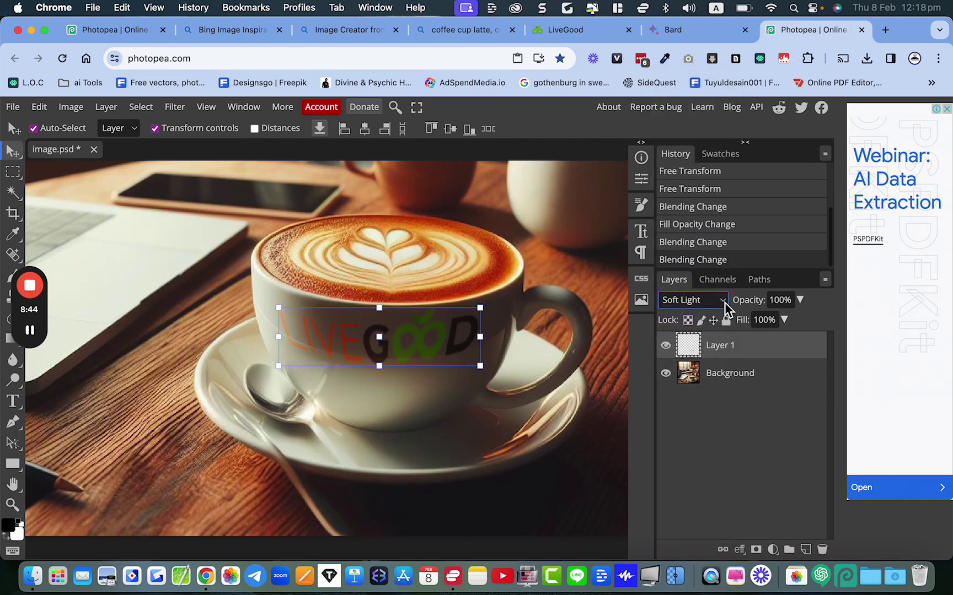
{"action": "left_click", "coordinate": [724, 303]}
{"action": "left_click", "coordinate": [722, 314]}
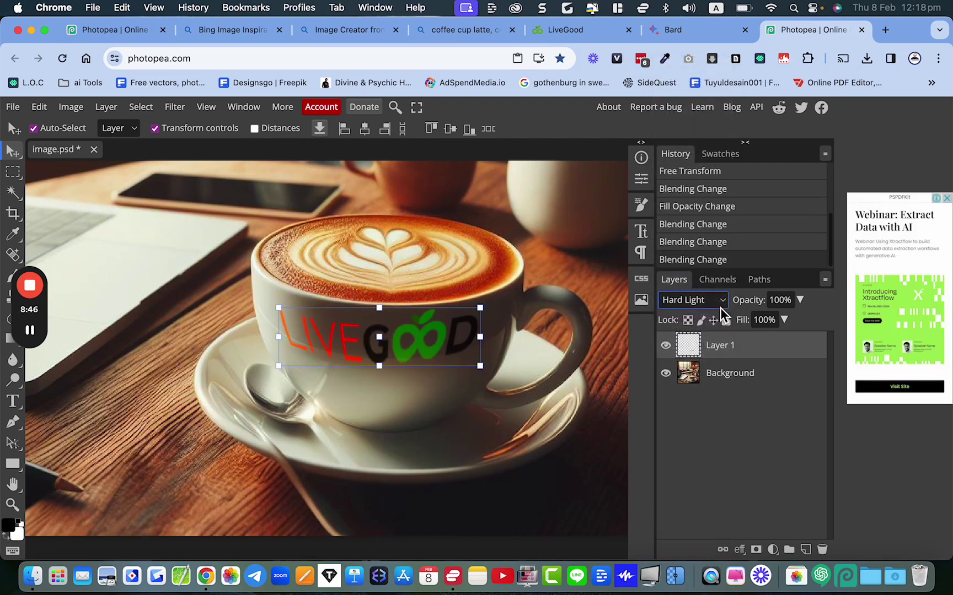
{"action": "left_click", "coordinate": [720, 307]}
{"action": "key", "text": "Escape"}
{"action": "key", "text": "Down"}
{"action": "left_click", "coordinate": [725, 304]}
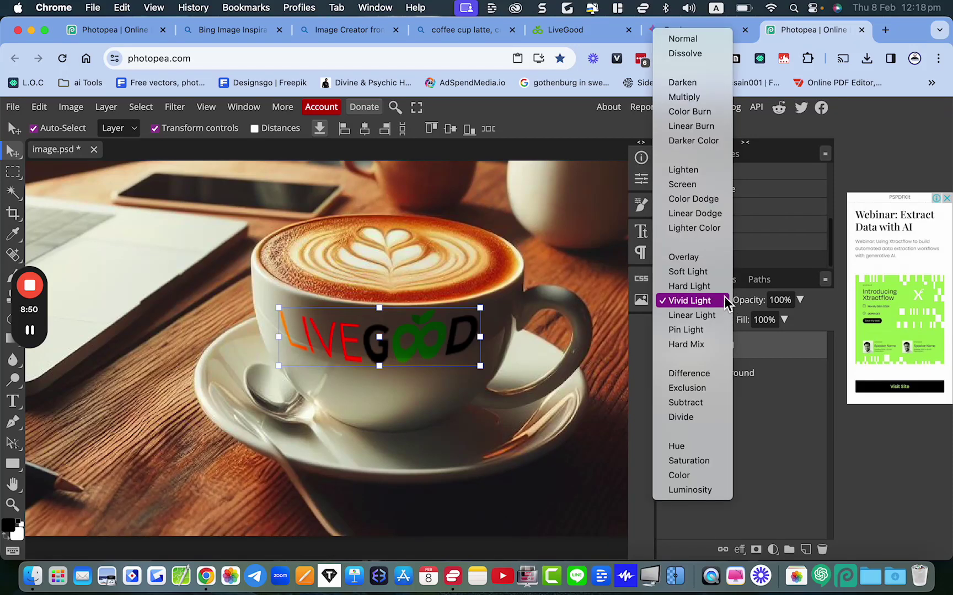
{"action": "left_click", "coordinate": [690, 99]}
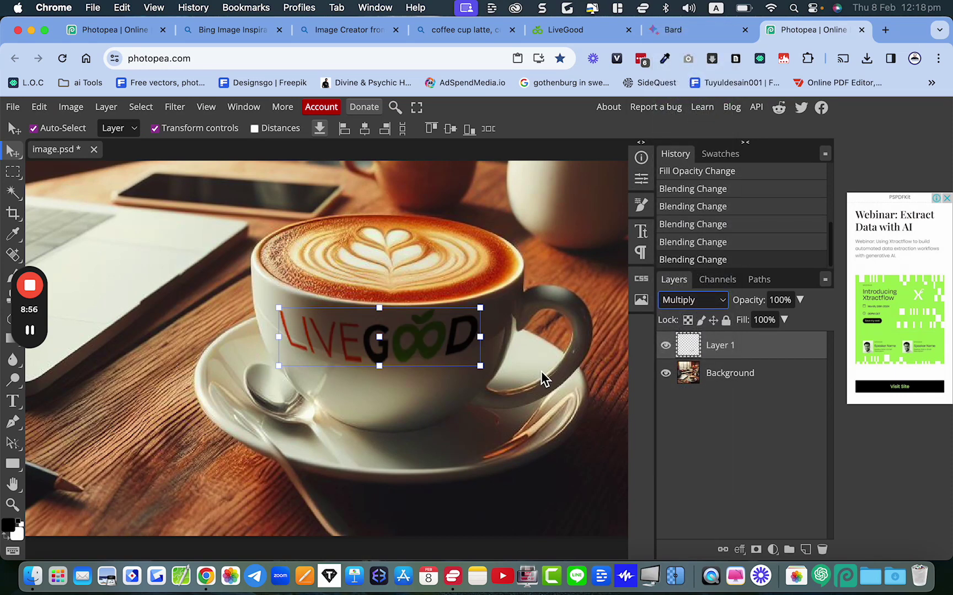
- Move the logo lower on the cup's front, scale it down to 94.81%, and apply the transform
{"action": "left_click", "coordinate": [456, 396]}
{"action": "scroll", "coordinate": [456, 397], "scroll_direction": "down", "scroll_amount": 3}
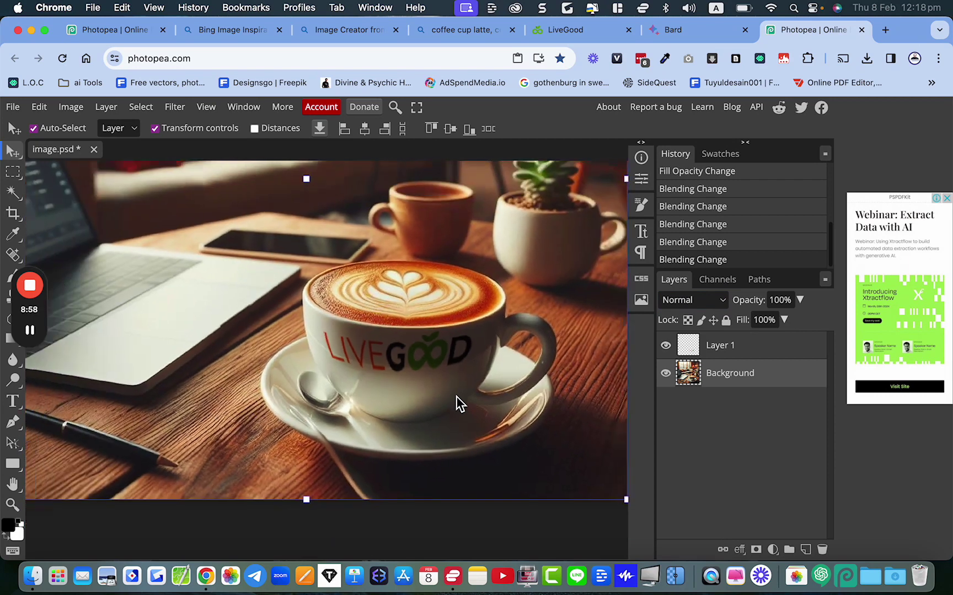
{"action": "scroll", "coordinate": [457, 397], "scroll_direction": "right", "scroll_amount": 3}
{"action": "scroll", "coordinate": [457, 397], "scroll_direction": "up", "scroll_amount": 2}
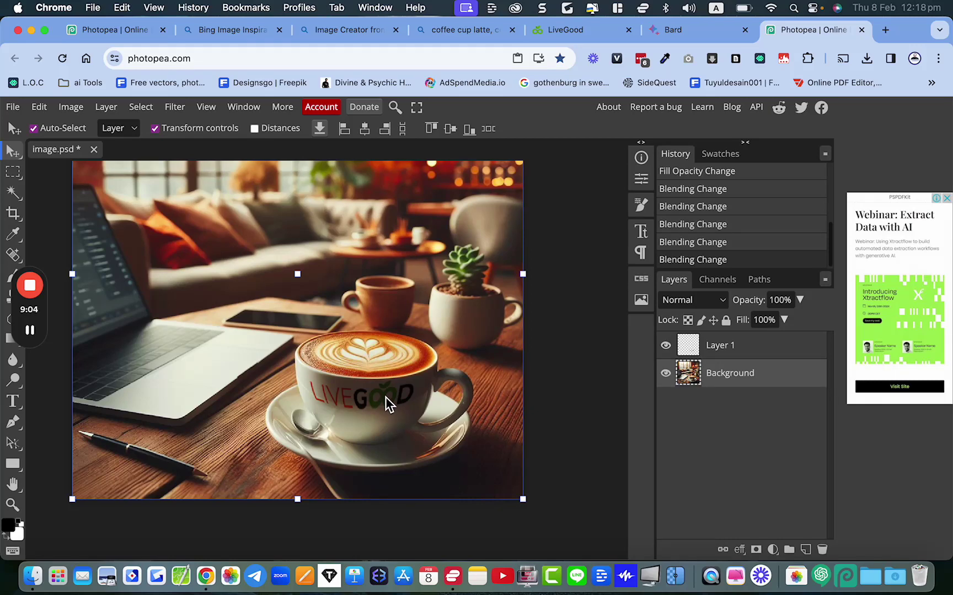
{"action": "scroll", "coordinate": [383, 398], "scroll_direction": "up", "scroll_amount": 4}
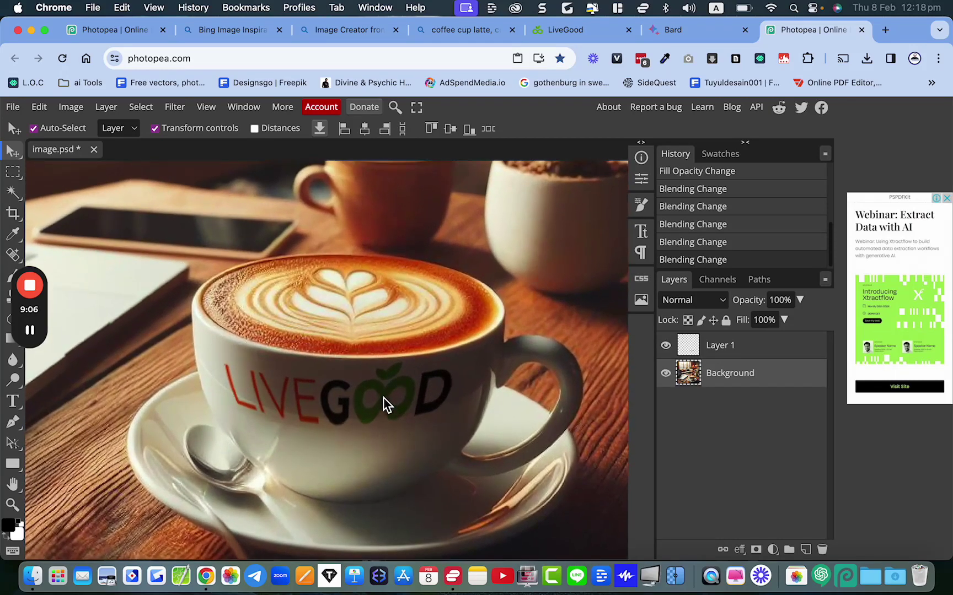
{"action": "left_click_drag", "start_coordinate": [380, 388], "coordinate": [375, 406]}
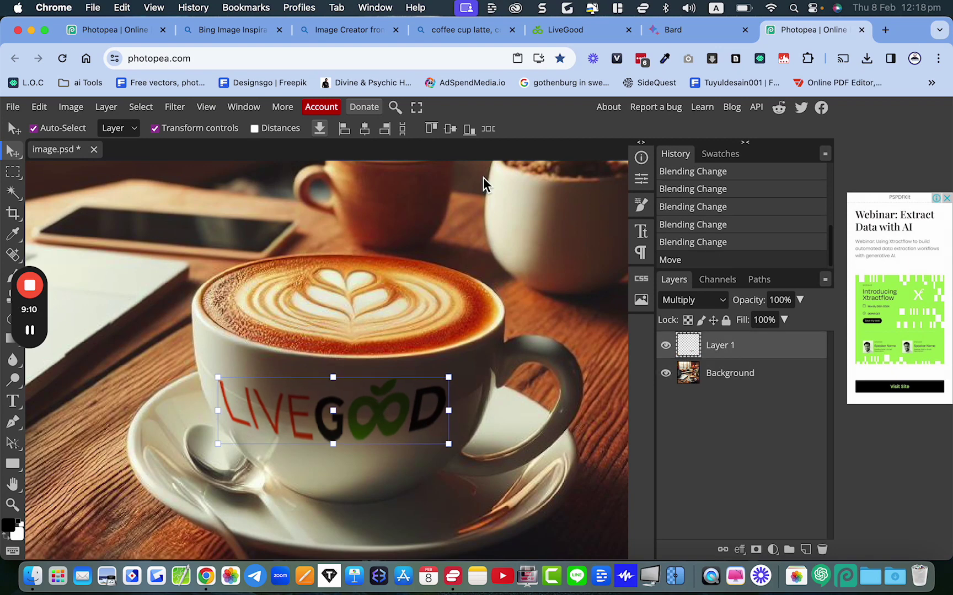
{"action": "left_click_drag", "start_coordinate": [451, 448], "coordinate": [437, 441]}
{"action": "left_click_drag", "start_coordinate": [358, 429], "coordinate": [367, 443]}
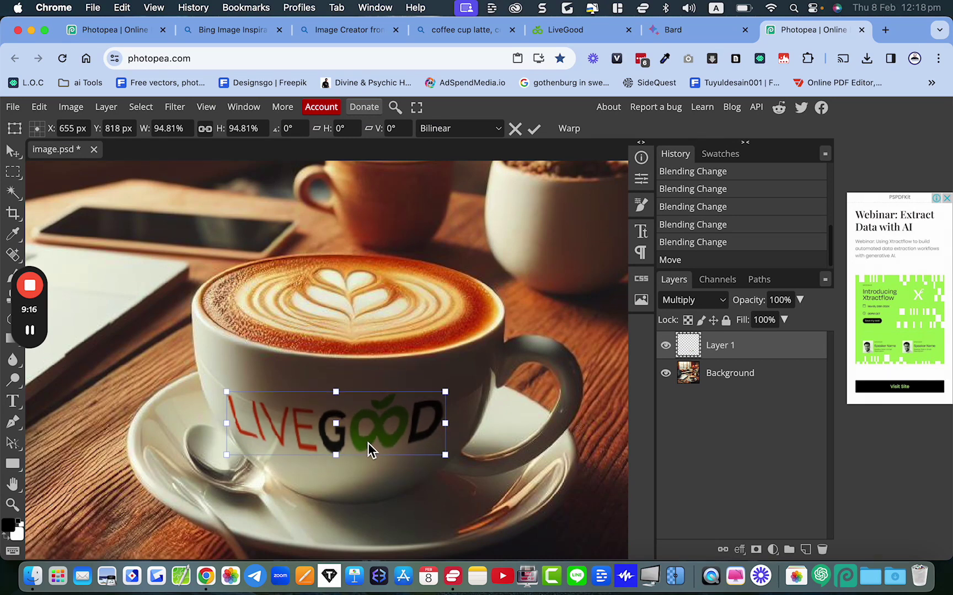
{"action": "left_click", "coordinate": [534, 128]}
{"action": "left_click", "coordinate": [548, 220]}
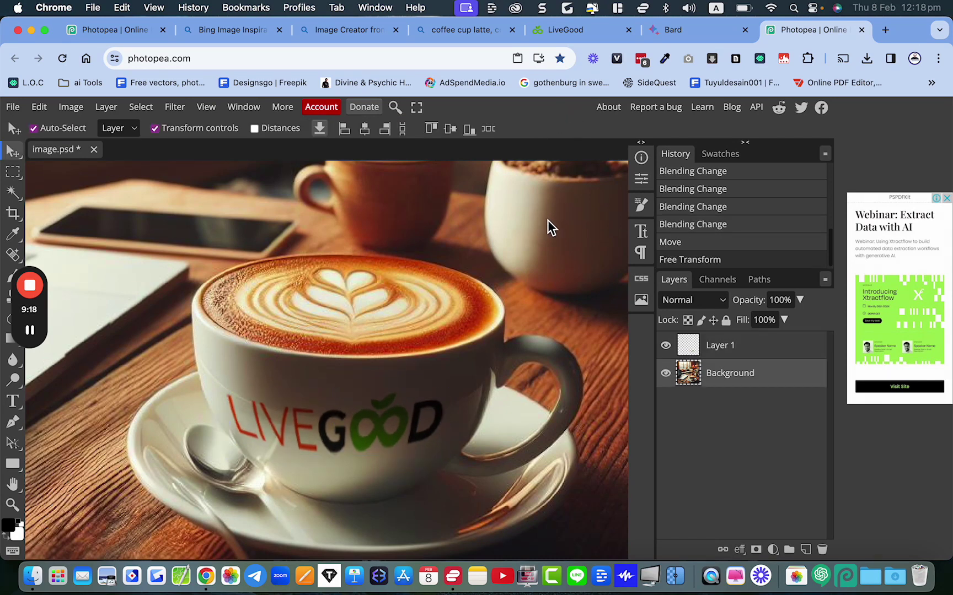
- Nudge the logo slightly down and to the right, and readjust it a little up and left to center it on the cup
{"action": "scroll", "coordinate": [548, 220], "scroll_direction": "down", "scroll_amount": 4}
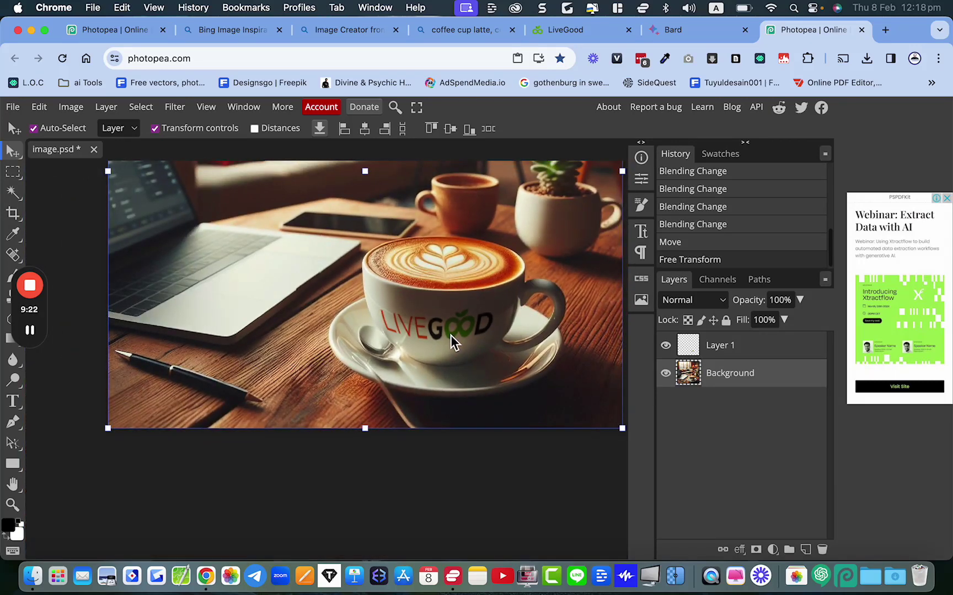
{"action": "mouse_move", "coordinate": [447, 332]}
{"action": "left_mouse_down"}
{"action": "mouse_move", "coordinate": [448, 321]}
{"action": "mouse_move", "coordinate": [454, 339]}
{"action": "left_mouse_up"}
{"action": "left_click", "coordinate": [578, 310]}
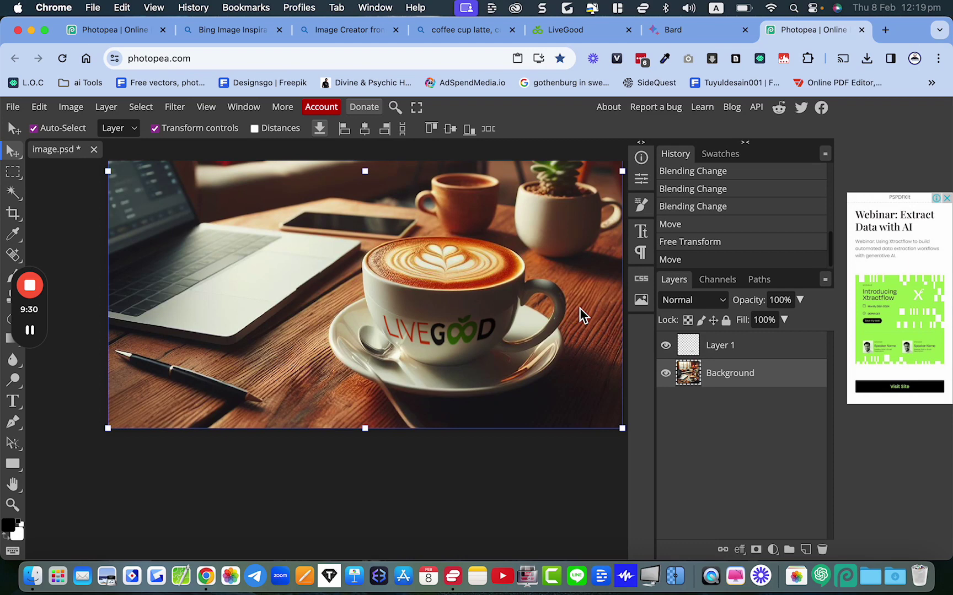
{"action": "scroll", "coordinate": [565, 341], "scroll_direction": "down", "scroll_amount": 3}
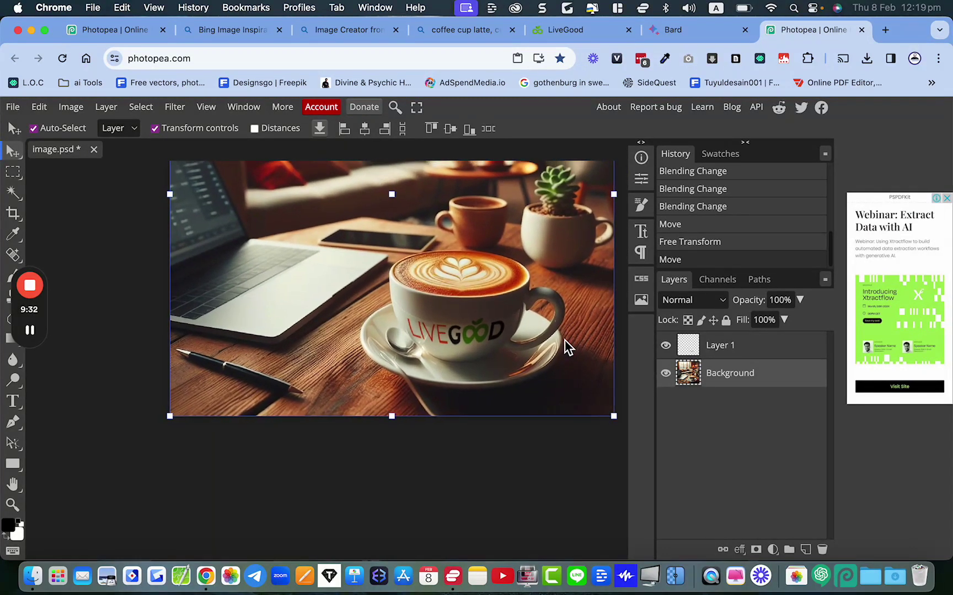
{"action": "left_click_drag", "start_coordinate": [465, 336], "coordinate": [459, 334]}
{"action": "left_click", "coordinate": [540, 396]}
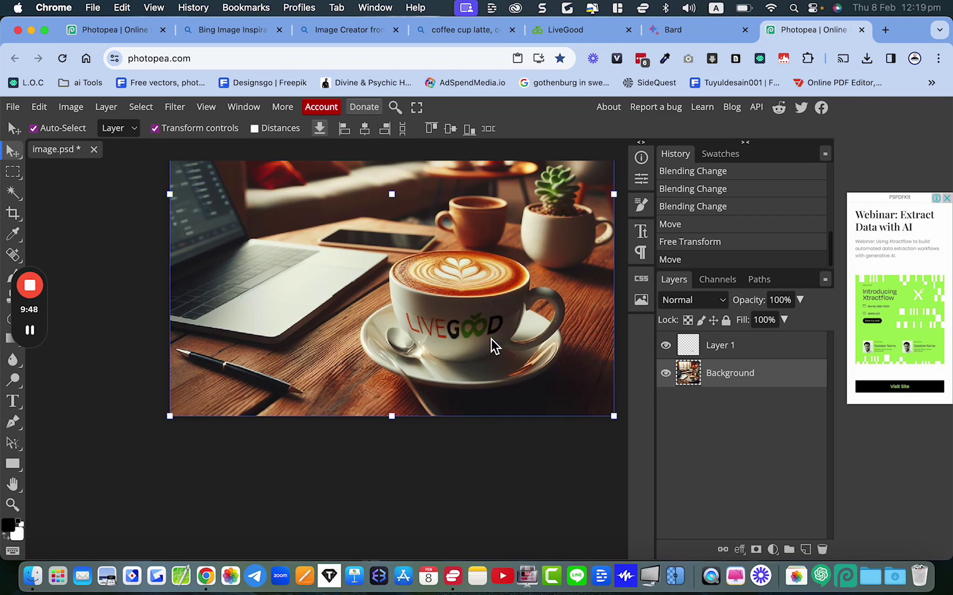
- Check the blend modes of the background and logo layers, and review how the logo looks within the whole image
{"action": "left_click", "coordinate": [702, 300]}
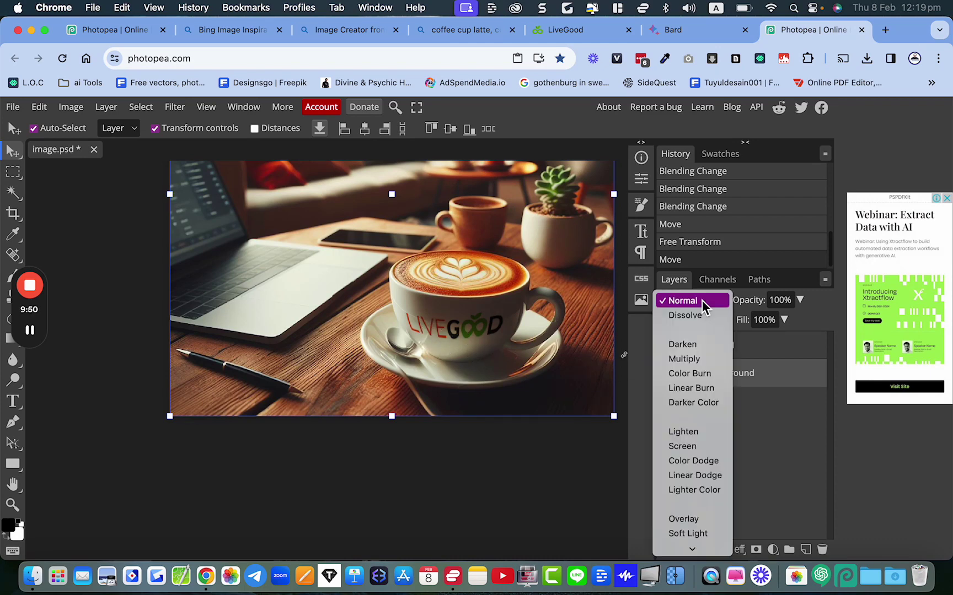
{"action": "left_click", "coordinate": [701, 302]}
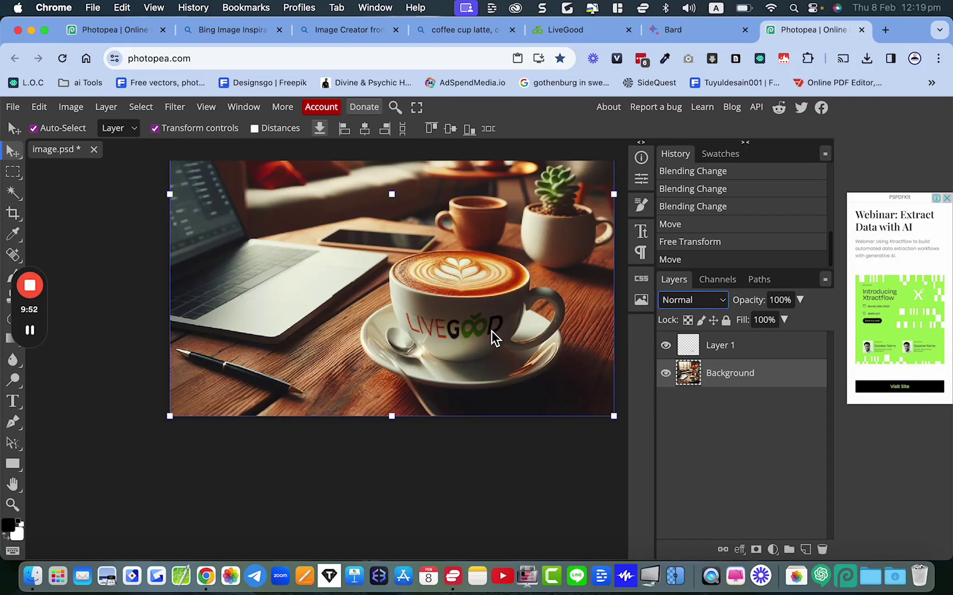
{"action": "left_click", "coordinate": [491, 331]}
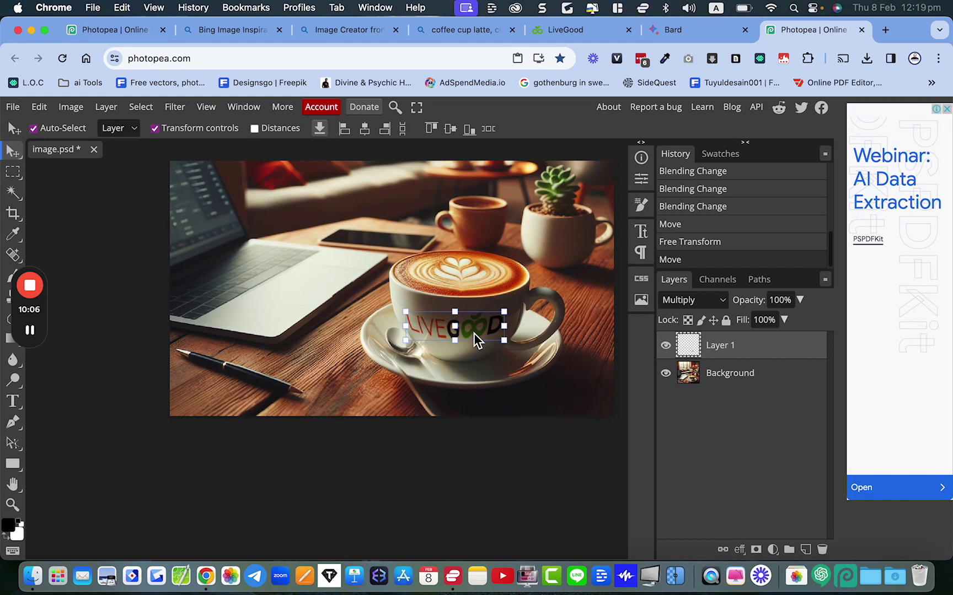
{"action": "left_click", "coordinate": [392, 461]}
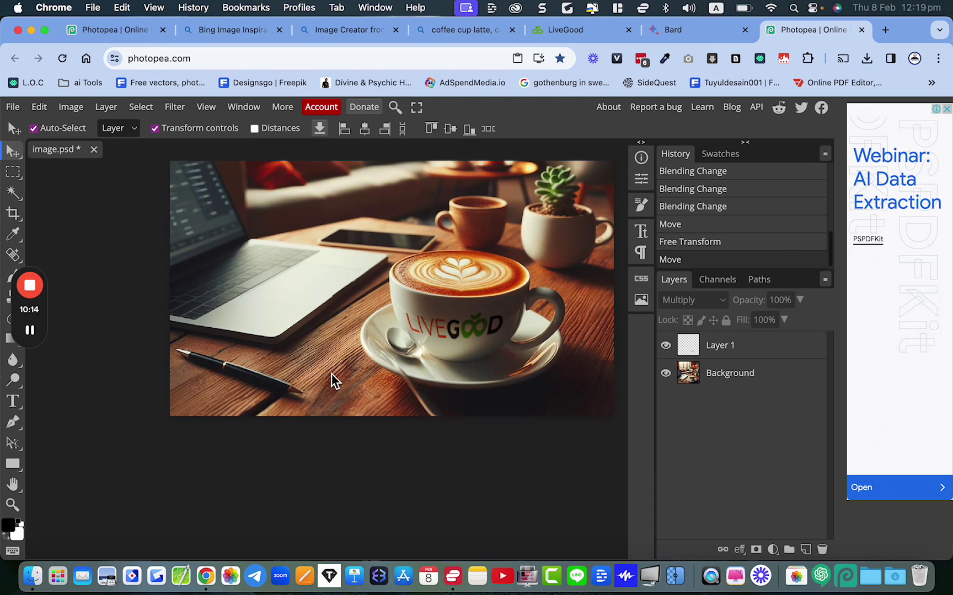
{"action": "key", "text": "super+z"}
{"action": "key", "text": "super+z"}
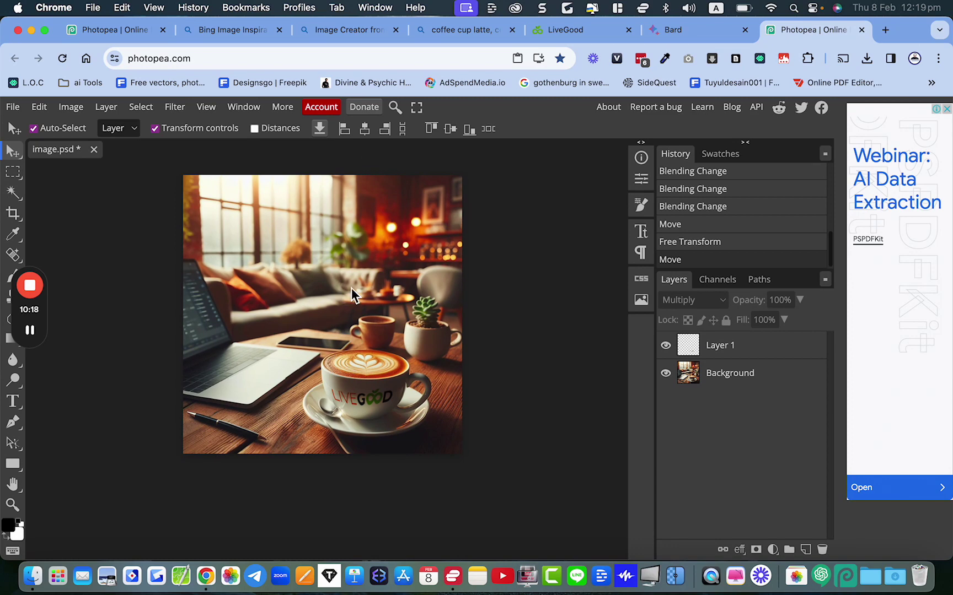
{"action": "scroll", "coordinate": [351, 288], "scroll_direction": "up", "scroll_amount": 3}
{"action": "scroll", "coordinate": [367, 252], "scroll_direction": "left", "scroll_amount": 2}
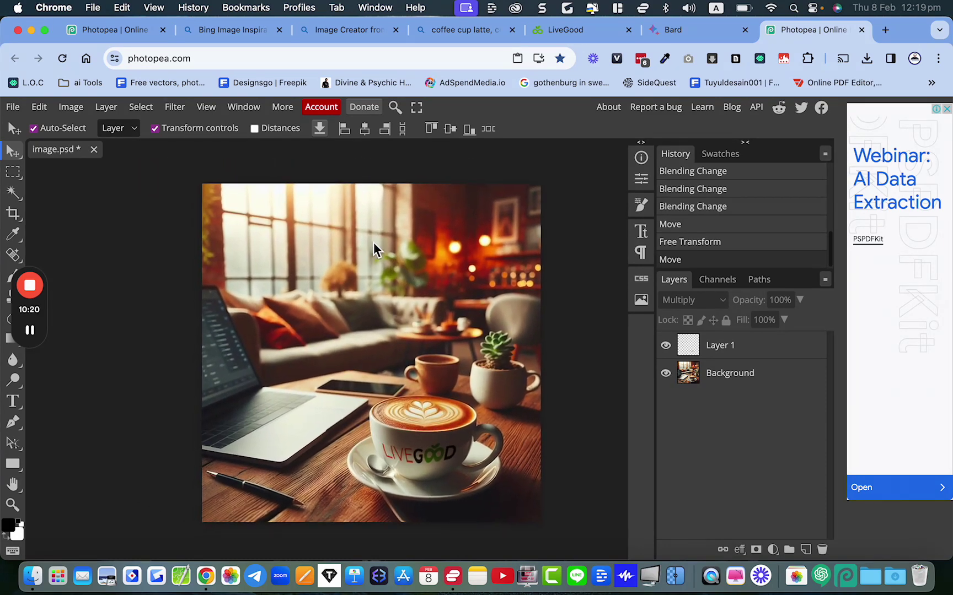
{"action": "left_click", "coordinate": [658, 34]}
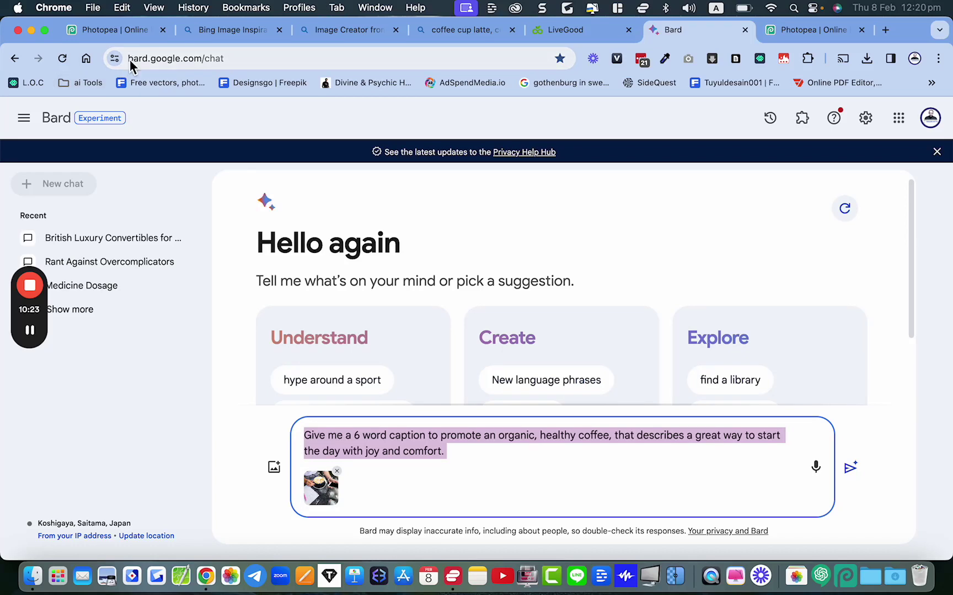
{"action": "left_click", "coordinate": [130, 59]}
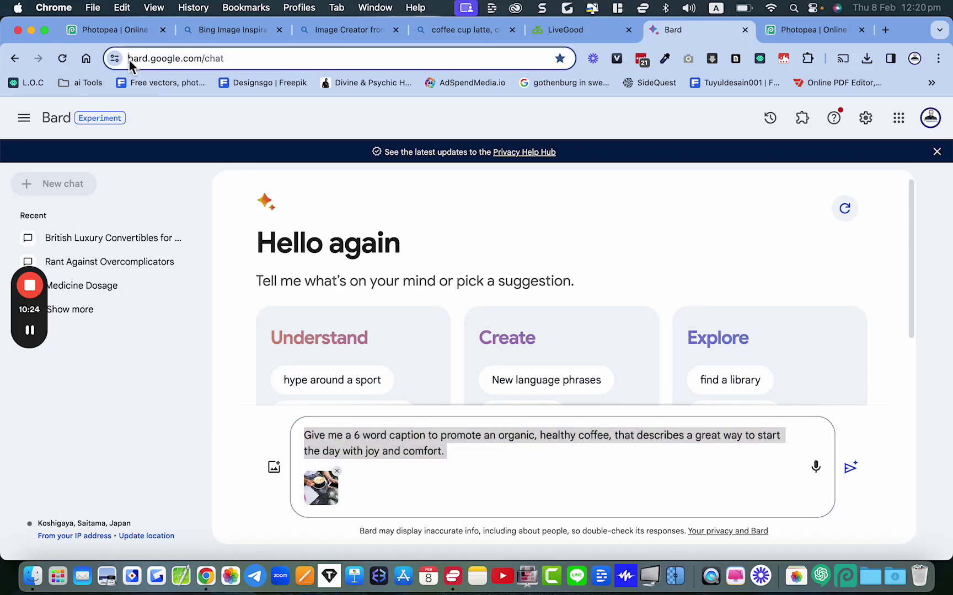
{"action": "left_click_drag", "start_coordinate": [155, 62], "coordinate": [178, 66]}
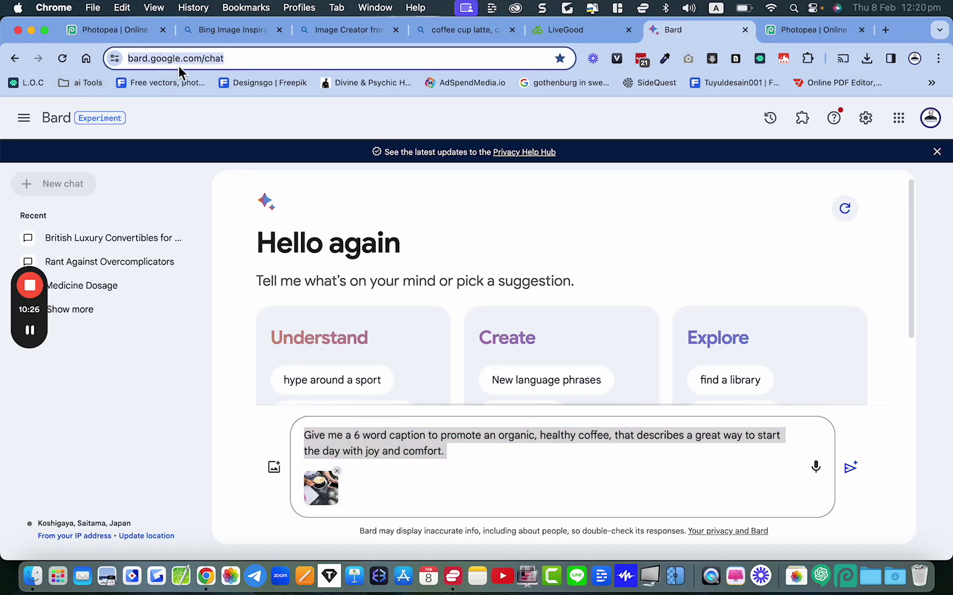
{"action": "left_click", "coordinate": [222, 63]}
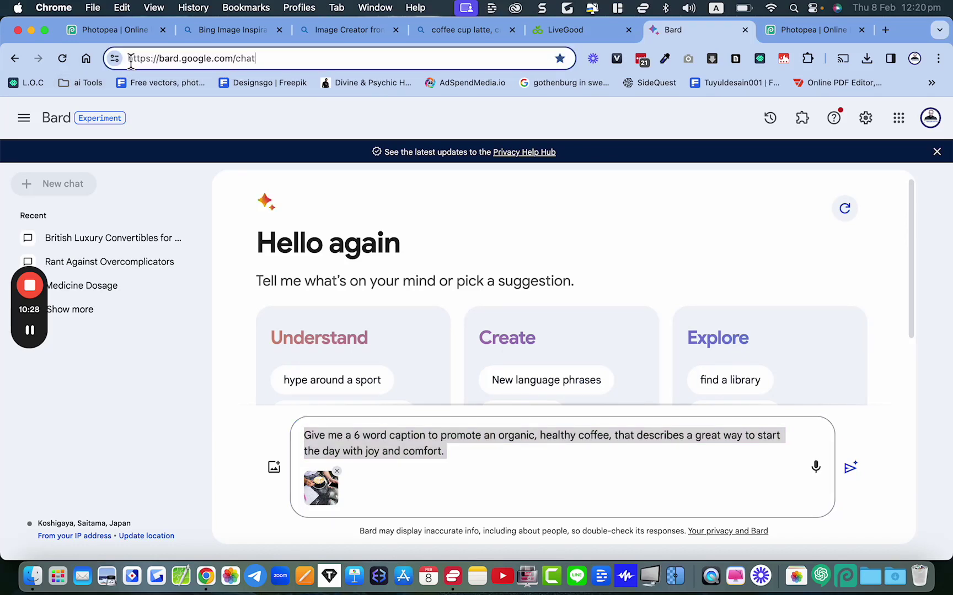
{"action": "left_click_drag", "start_coordinate": [130, 62], "coordinate": [270, 65]}
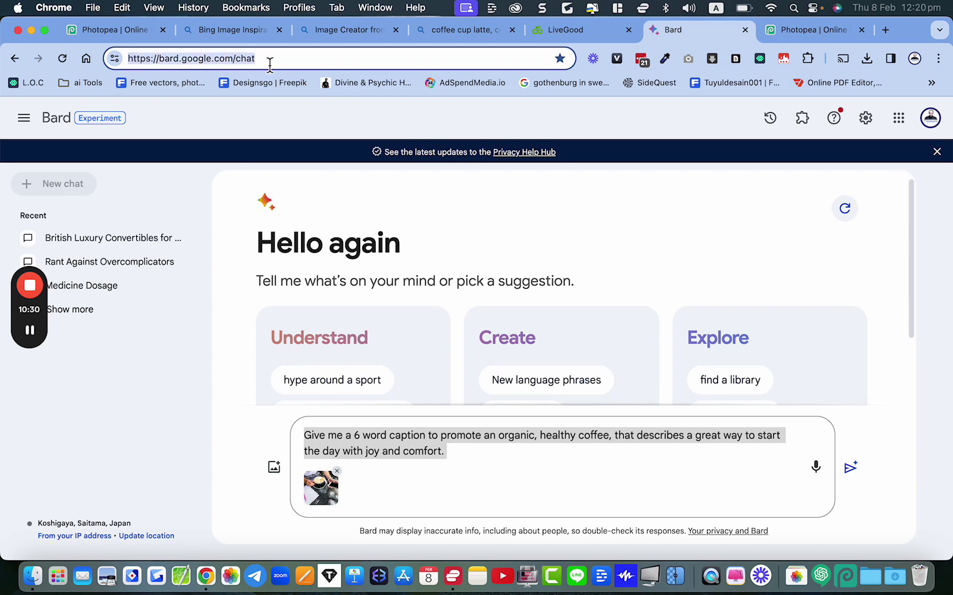
- Review the prepared prompt requesting a 6 word caption for organic, healthy coffee, highlighting its text while reading
{"action": "left_click", "coordinate": [308, 438]}
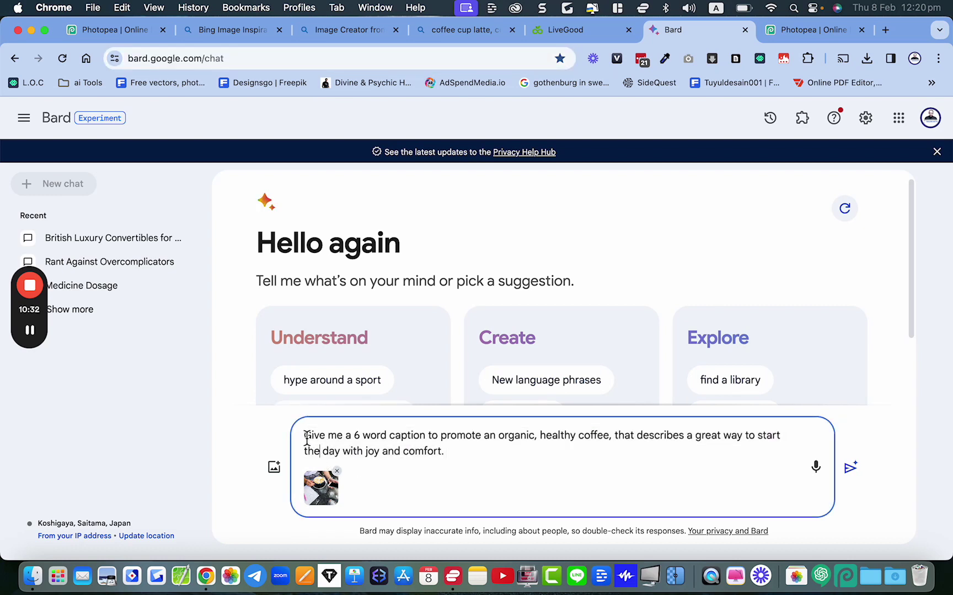
{"action": "left_click_drag", "start_coordinate": [308, 439], "coordinate": [474, 463]}
{"action": "left_click", "coordinate": [474, 463]}
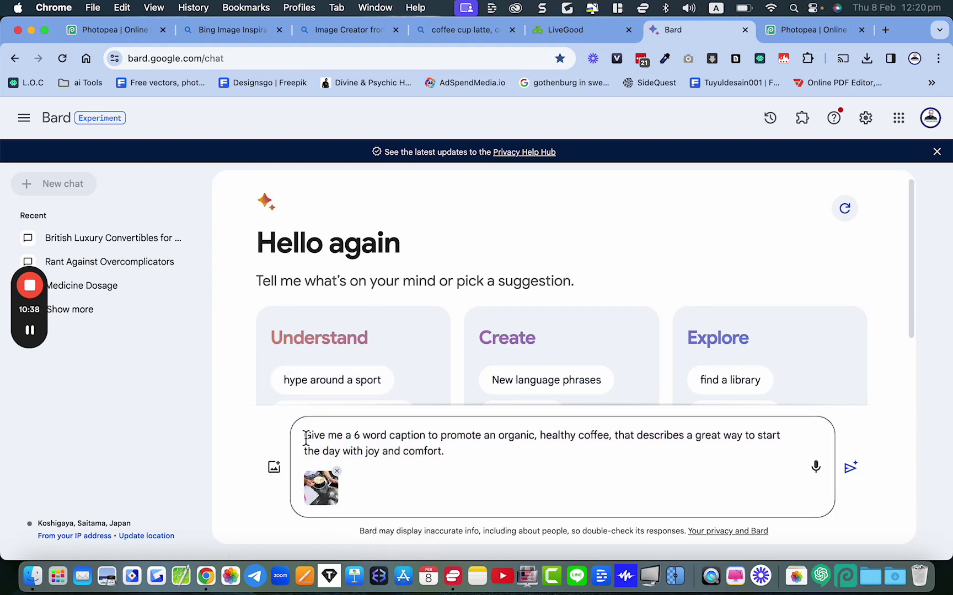
{"action": "left_click_drag", "start_coordinate": [304, 437], "coordinate": [495, 452]}
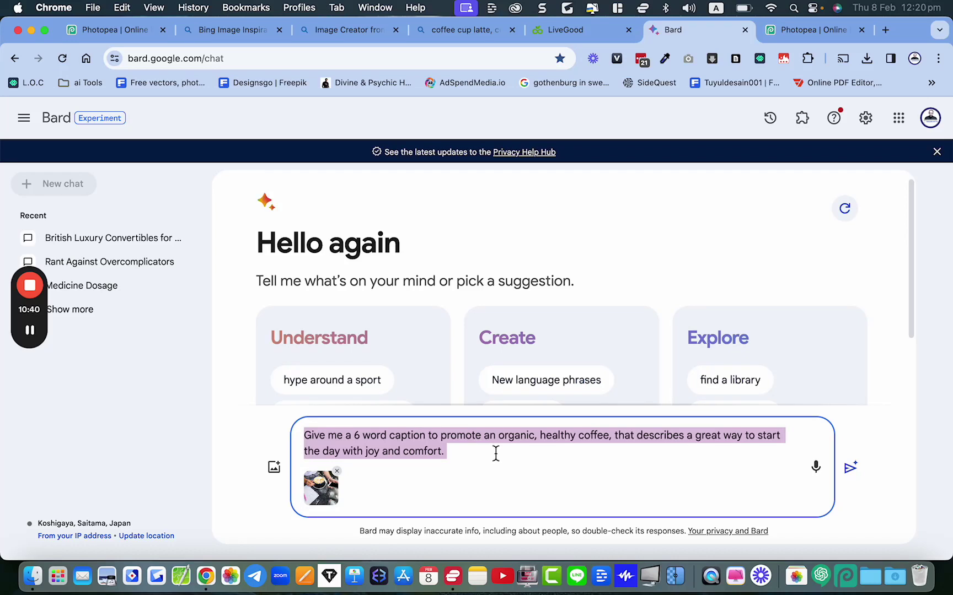
{"action": "left_click", "coordinate": [495, 452]}
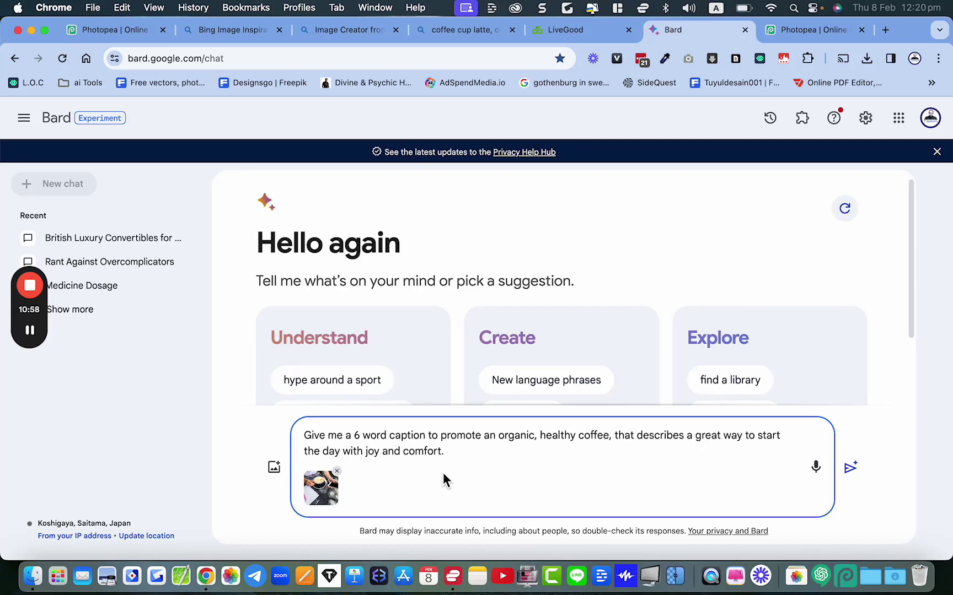
- Submit the 6 word coffee caption prompt with its attached image, and resend the same prompt text without the image
{"action": "left_click", "coordinate": [851, 470]}
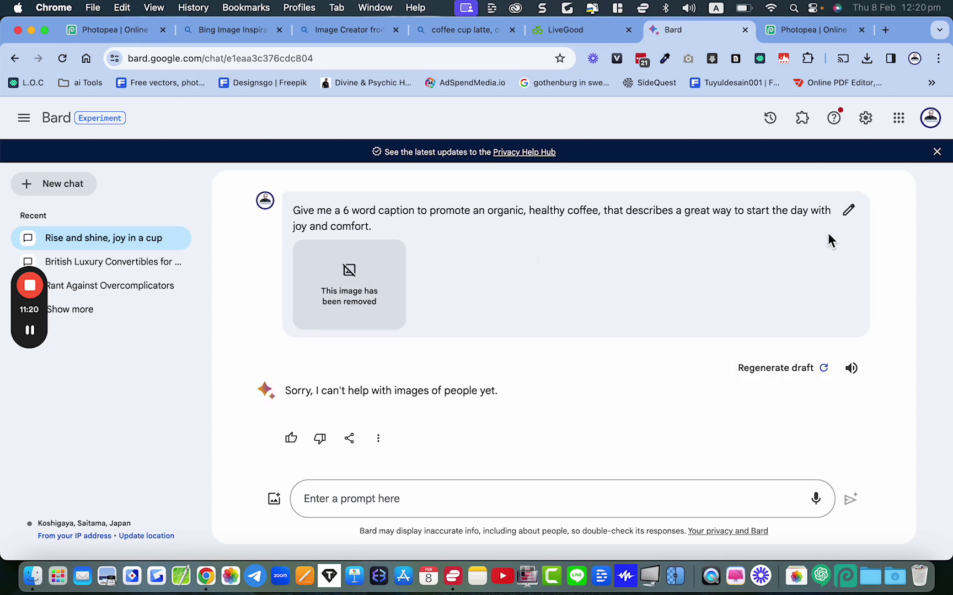
{"action": "left_click", "coordinate": [848, 211]}
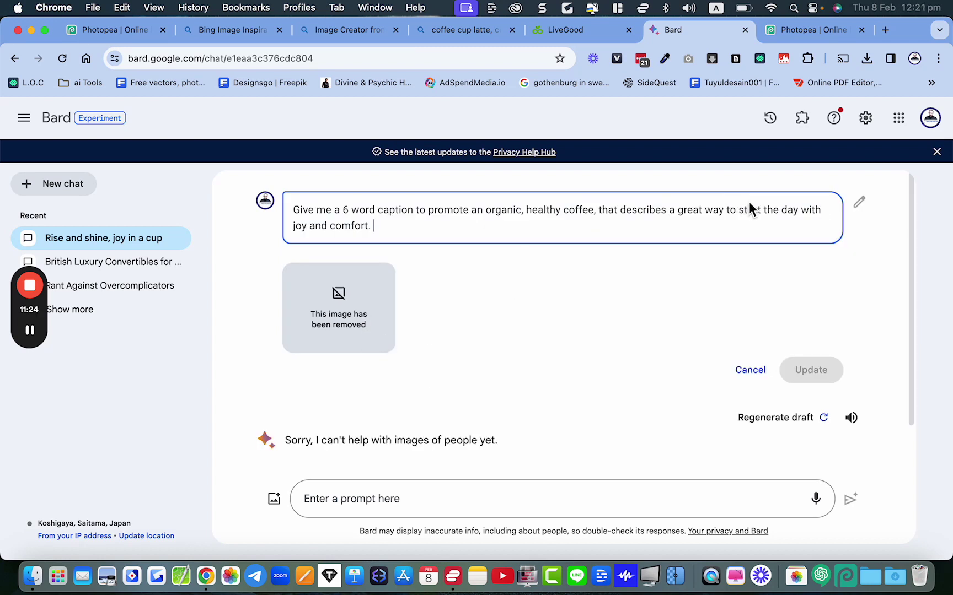
{"action": "triple_click", "coordinate": [737, 214]}
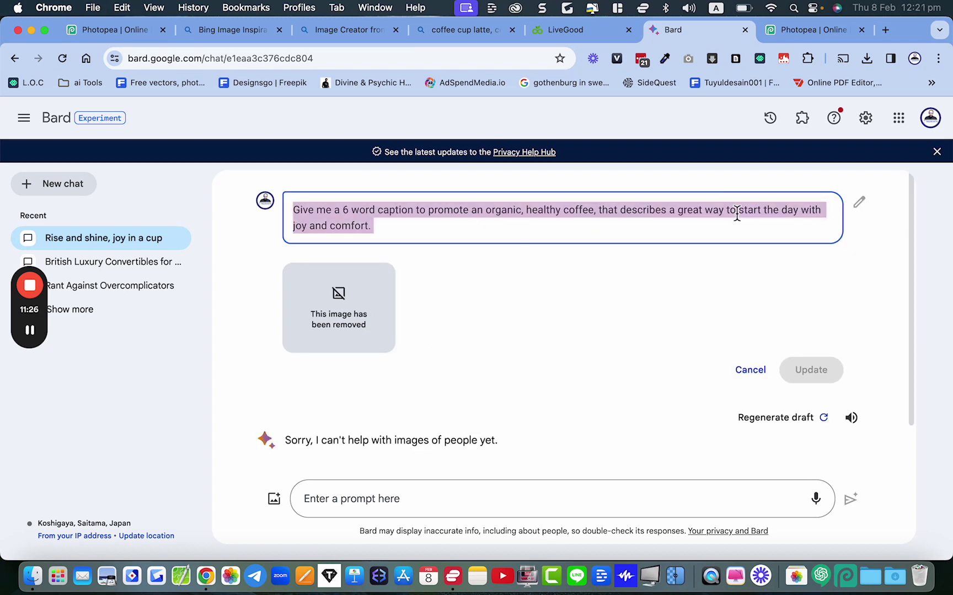
{"action": "key", "text": "super+c"}
{"action": "left_click", "coordinate": [412, 498]}
{"action": "key", "text": "super+v"}
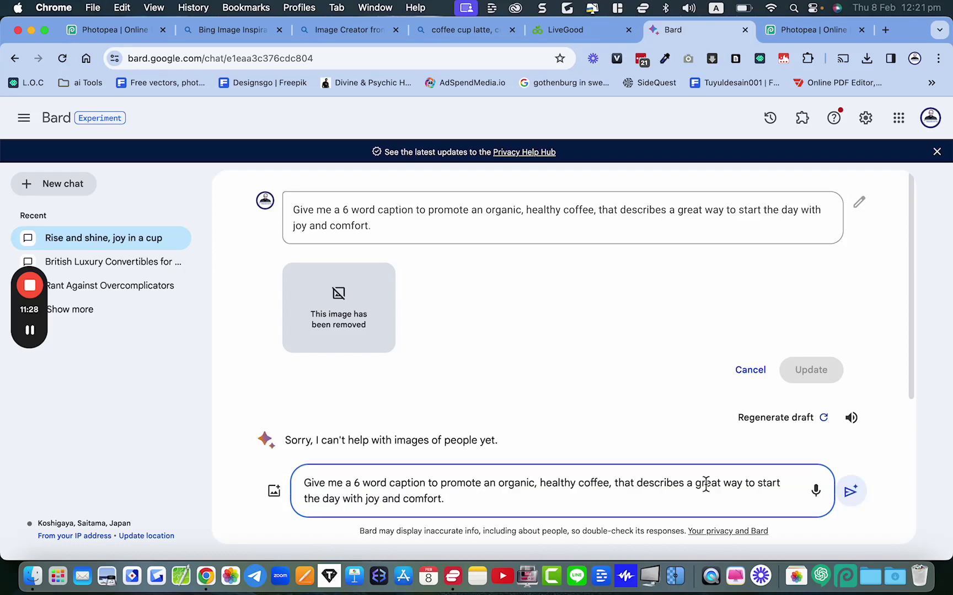
{"action": "left_click", "coordinate": [850, 492]}
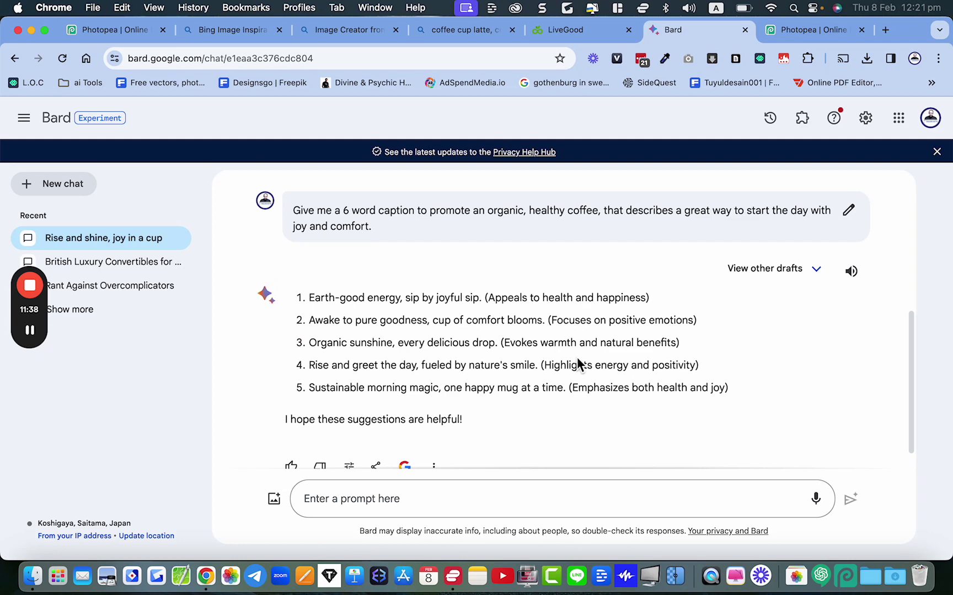
- Review the suggested coffee captions in the conversation, highlighting the second, third, fifth and fourth ones while comparing them
{"action": "scroll", "coordinate": [576, 362], "scroll_direction": "up", "scroll_amount": 10}
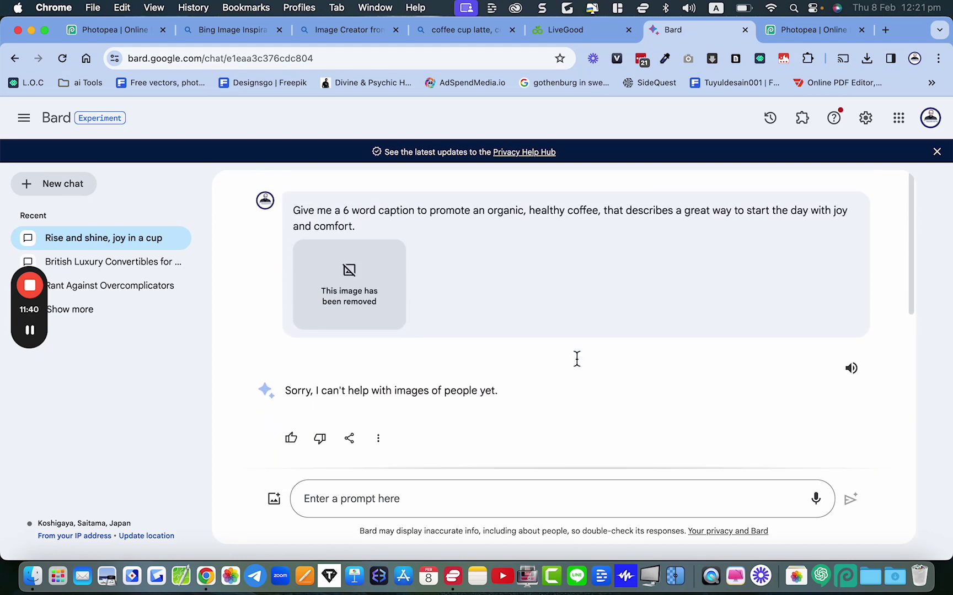
{"action": "scroll", "coordinate": [577, 359], "scroll_direction": "down", "scroll_amount": 5}
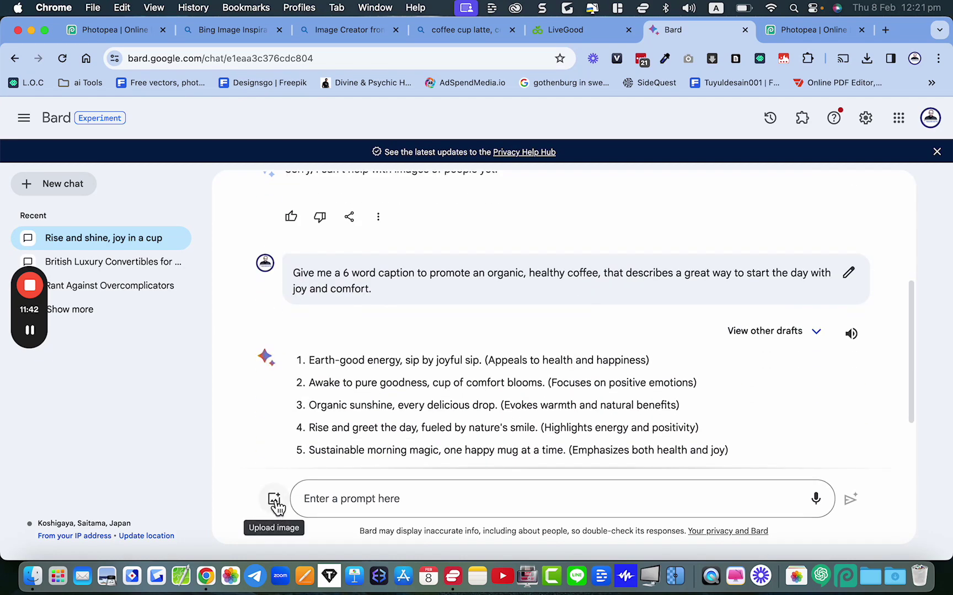
{"action": "scroll", "coordinate": [381, 351], "scroll_direction": "down", "scroll_amount": 3}
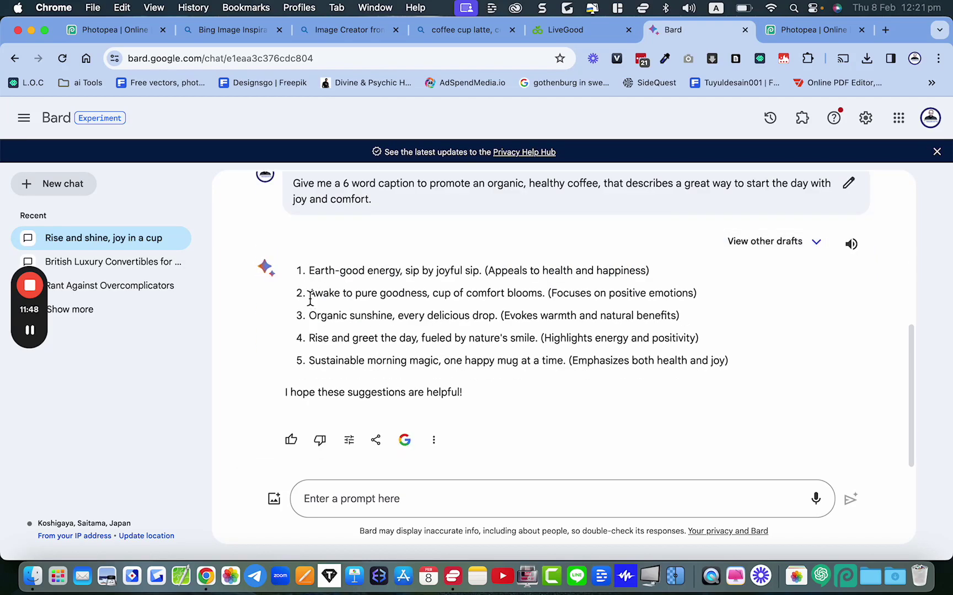
{"action": "left_click_drag", "start_coordinate": [310, 298], "coordinate": [435, 294]}
{"action": "left_click", "coordinate": [351, 306]}
{"action": "left_click_drag", "start_coordinate": [312, 320], "coordinate": [496, 320]}
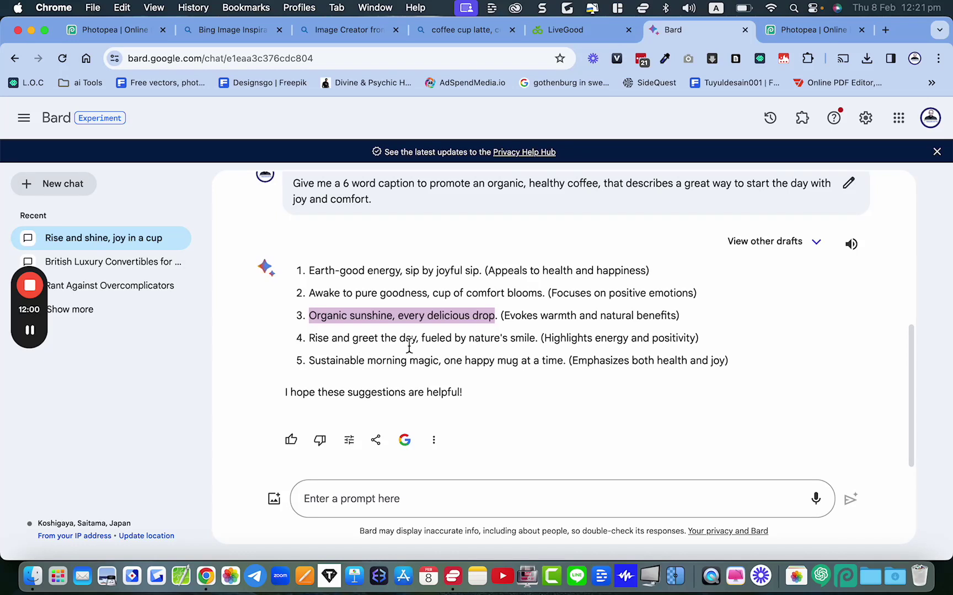
{"action": "left_click", "coordinate": [546, 344]}
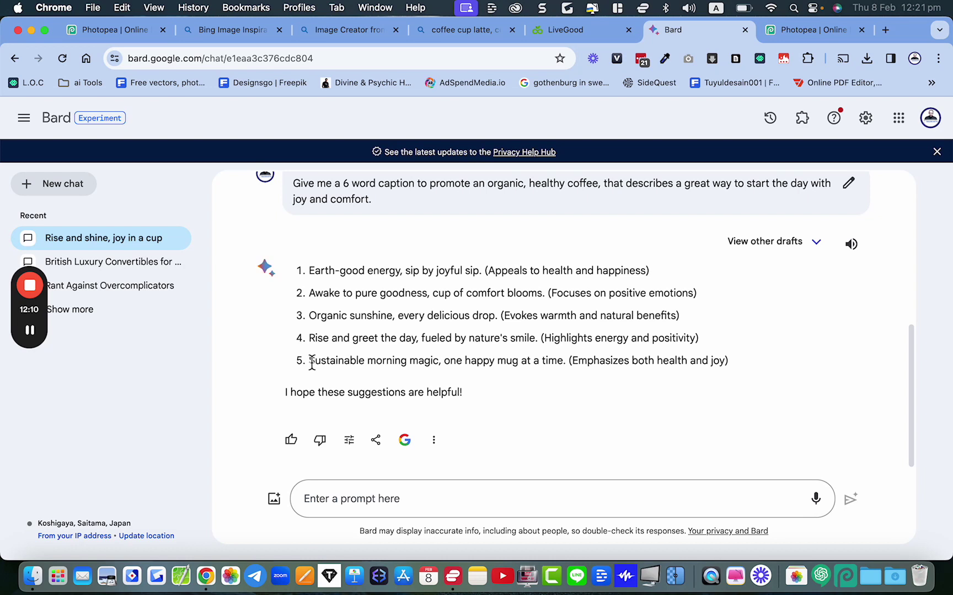
{"action": "left_click_drag", "start_coordinate": [309, 361], "coordinate": [518, 363]}
{"action": "left_click", "coordinate": [495, 339]}
{"action": "left_click_drag", "start_coordinate": [310, 338], "coordinate": [536, 342]}
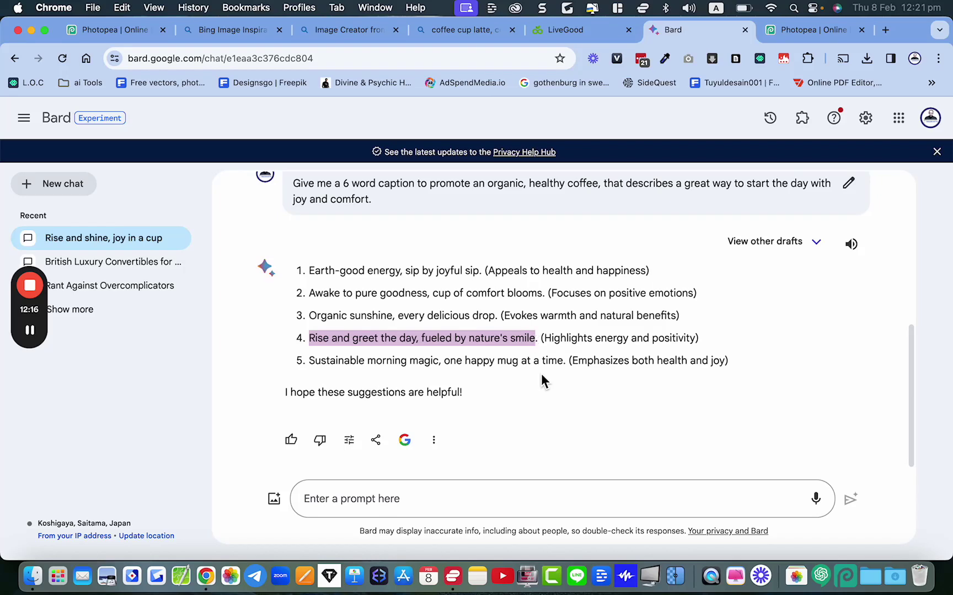
{"action": "left_click", "coordinate": [516, 346]}
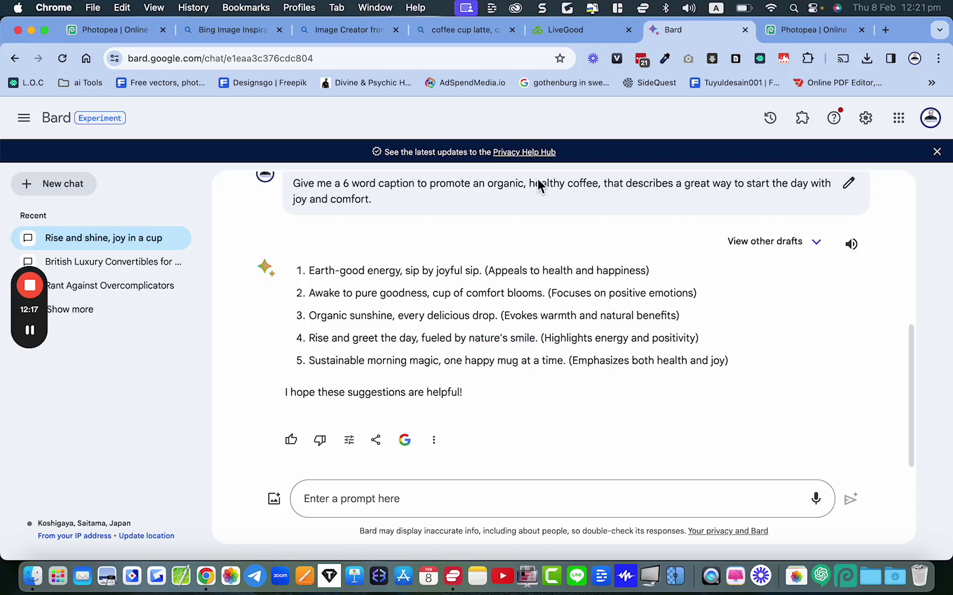
- Switch to Photopea and examine the file formats available for exporting the finished coffee cup image
{"action": "left_click", "coordinate": [791, 34]}
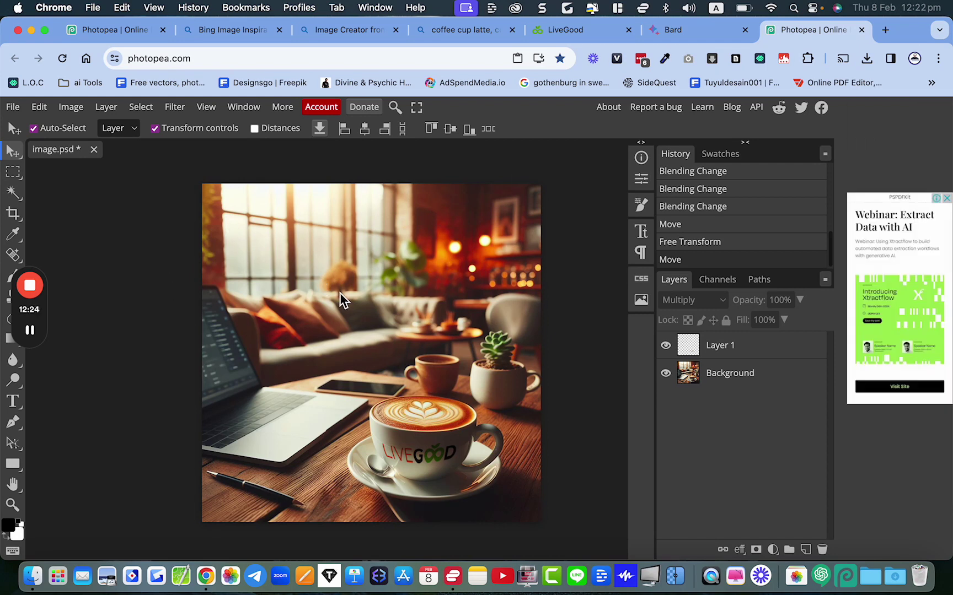
{"action": "left_click", "coordinate": [13, 106]}
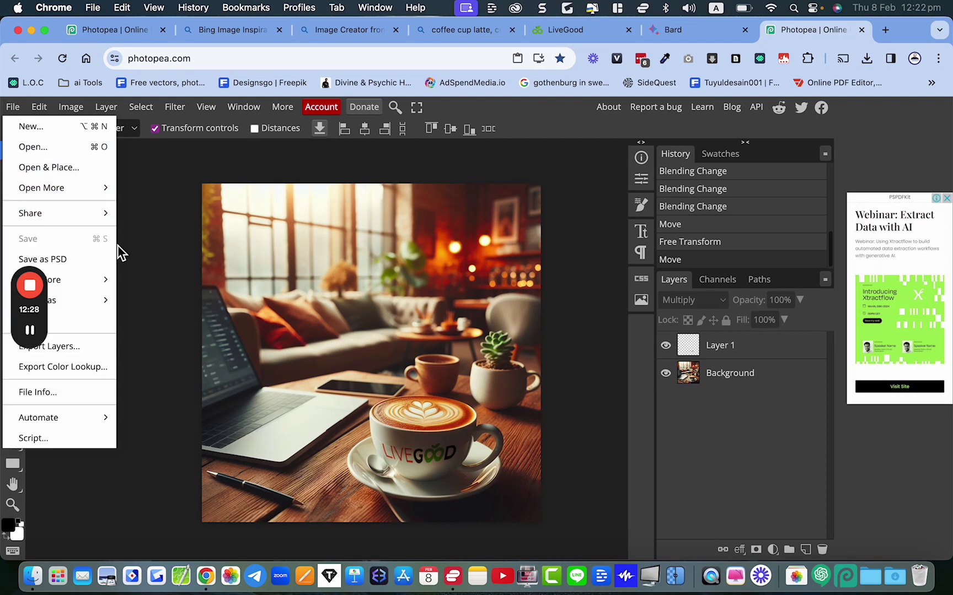
{"action": "left_click", "coordinate": [166, 298]}
{"action": "mouse_move", "coordinate": [47, 333]}
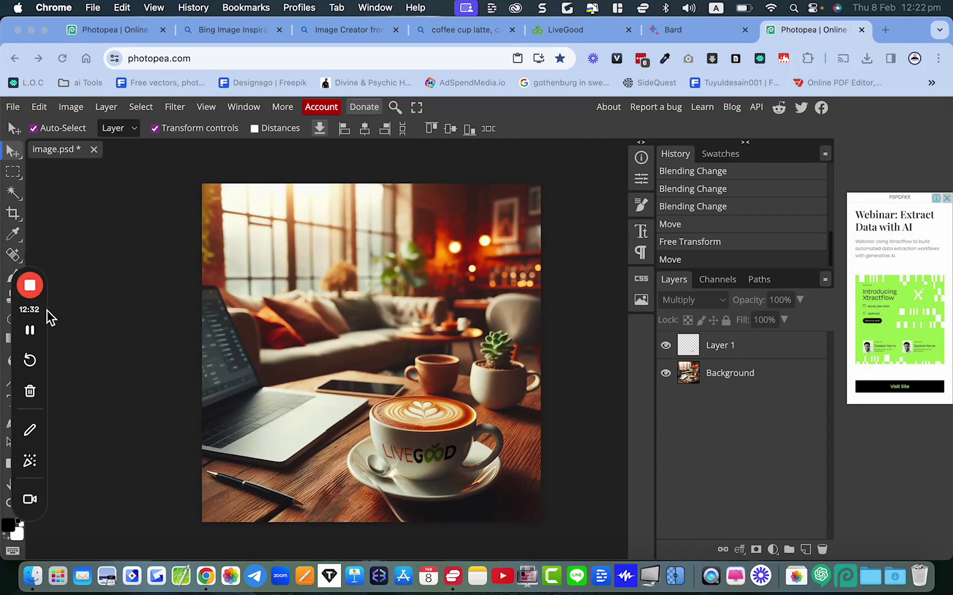
{"action": "left_click_drag", "start_coordinate": [47, 311], "coordinate": [130, 317]}
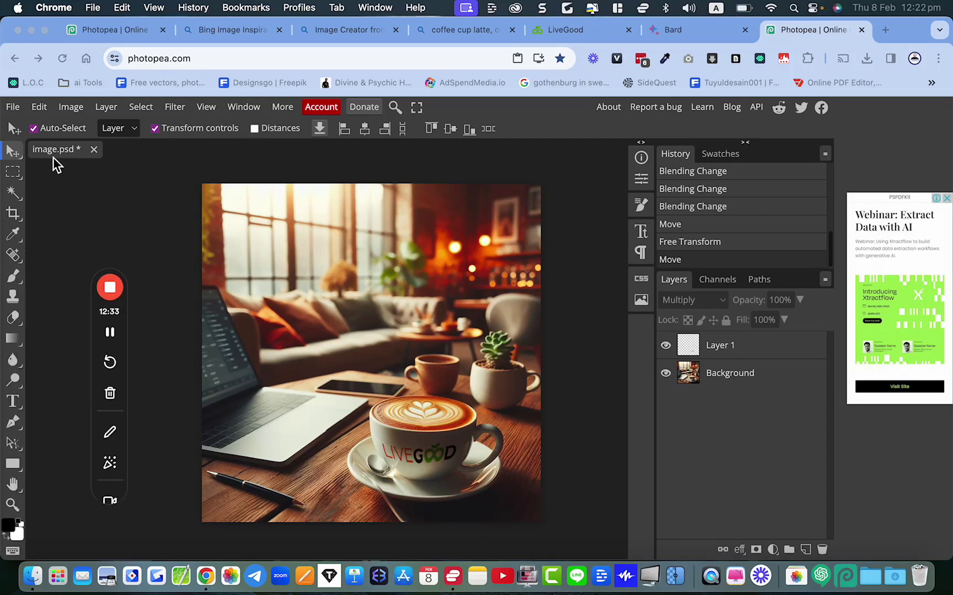
{"action": "left_click", "coordinate": [14, 109]}
{"action": "mouse_move", "coordinate": [38, 303]}
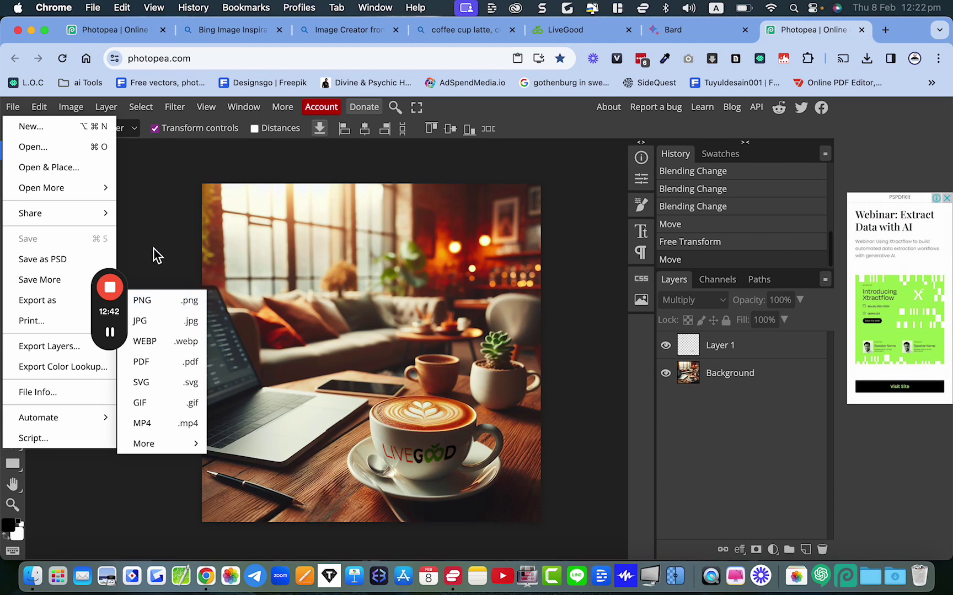
{"action": "left_click", "coordinate": [164, 234]}
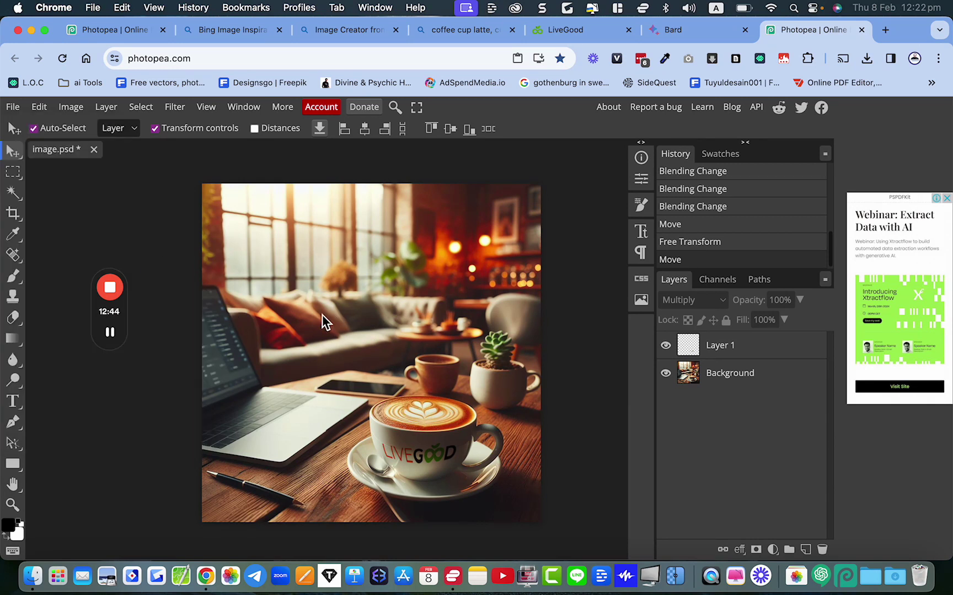